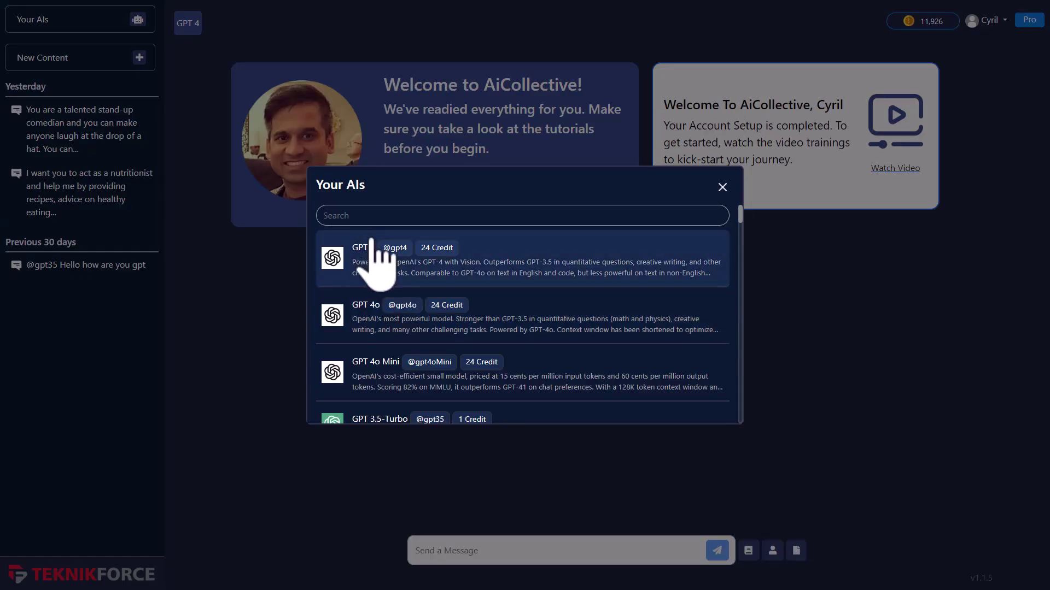
Examine the full list of available AI models with their descriptions and credit costs, and close the list
{"action": "scroll", "coordinate": [415, 284], "scroll_direction": "down", "scroll_amount": 10}
{"action": "scroll", "coordinate": [436, 322], "scroll_direction": "down", "scroll_amount": 10}
{"action": "scroll", "coordinate": [435, 323], "scroll_direction": "down", "scroll_amount": 10}
{"action": "scroll", "coordinate": [439, 324], "scroll_direction": "down", "scroll_amount": 10}
{"action": "scroll", "coordinate": [439, 324], "scroll_direction": "down", "scroll_amount": 10}
{"action": "scroll", "coordinate": [435, 298], "scroll_direction": "down", "scroll_amount": 3}
{"action": "scroll", "coordinate": [435, 299], "scroll_direction": "up", "scroll_amount": 20}
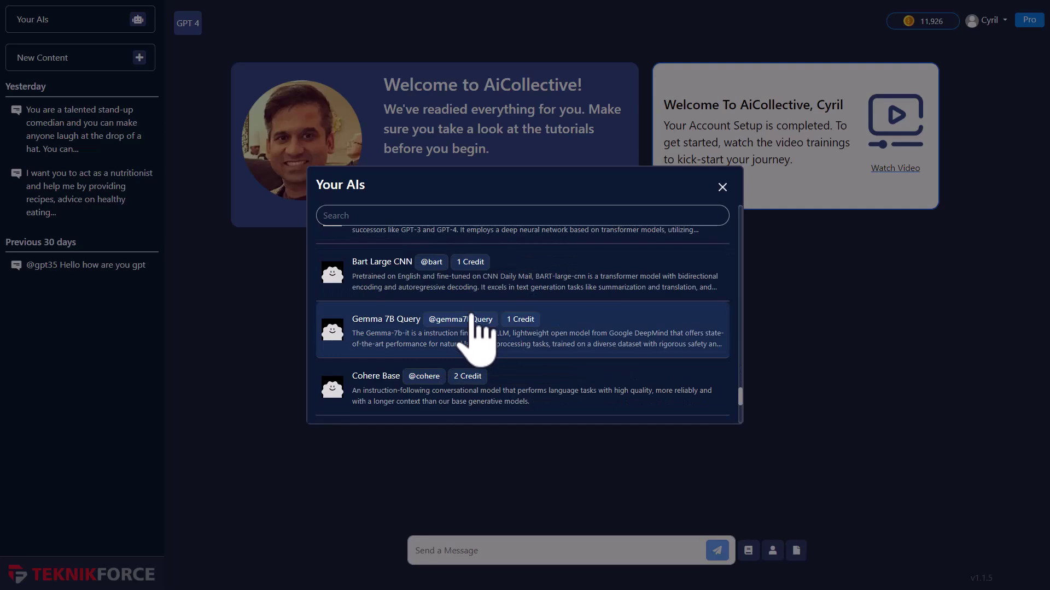
{"action": "scroll", "coordinate": [470, 317], "scroll_direction": "up", "scroll_amount": 15}
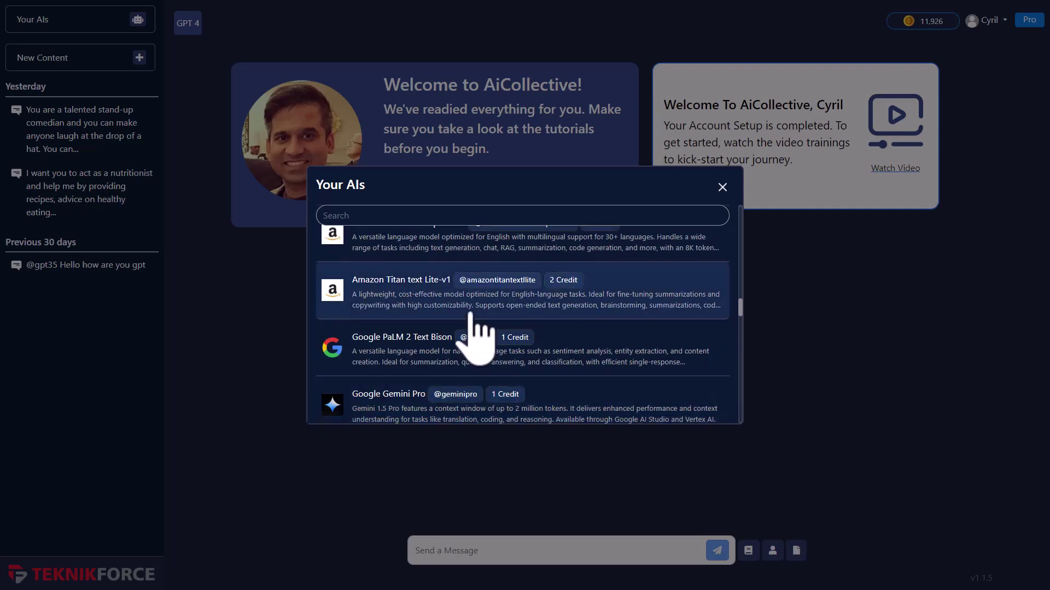
{"action": "scroll", "coordinate": [472, 334], "scroll_direction": "up", "scroll_amount": 5}
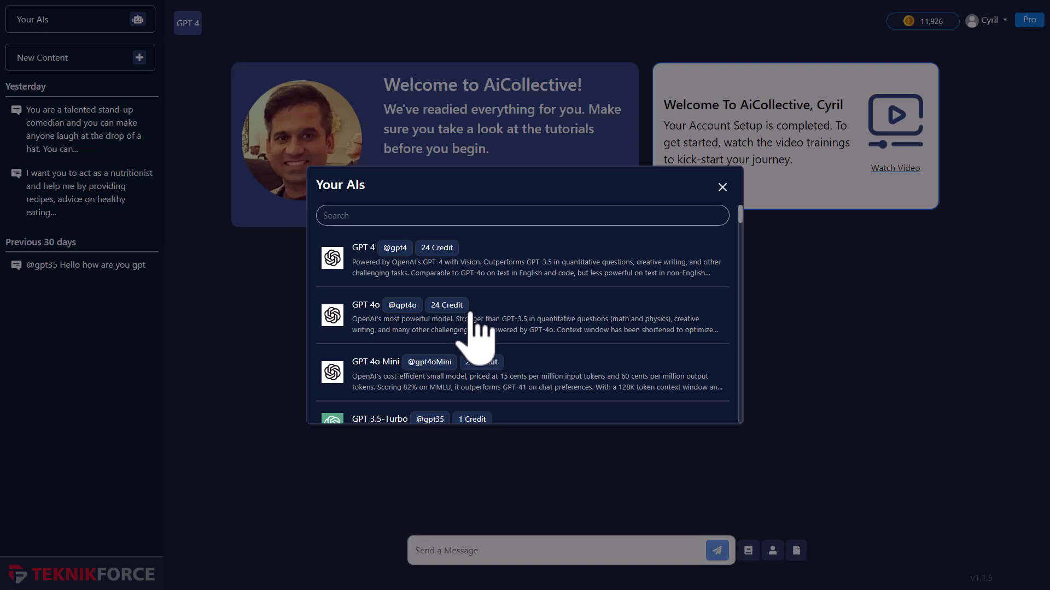
{"action": "scroll", "coordinate": [509, 295], "scroll_direction": "down", "scroll_amount": 10}
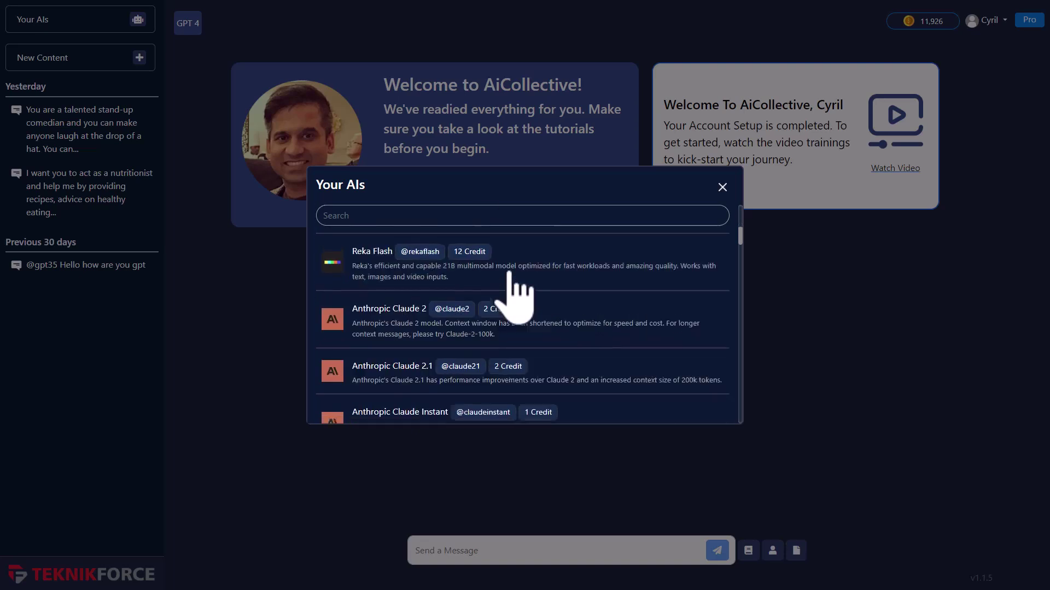
{"action": "scroll", "coordinate": [480, 314], "scroll_direction": "up", "scroll_amount": 8}
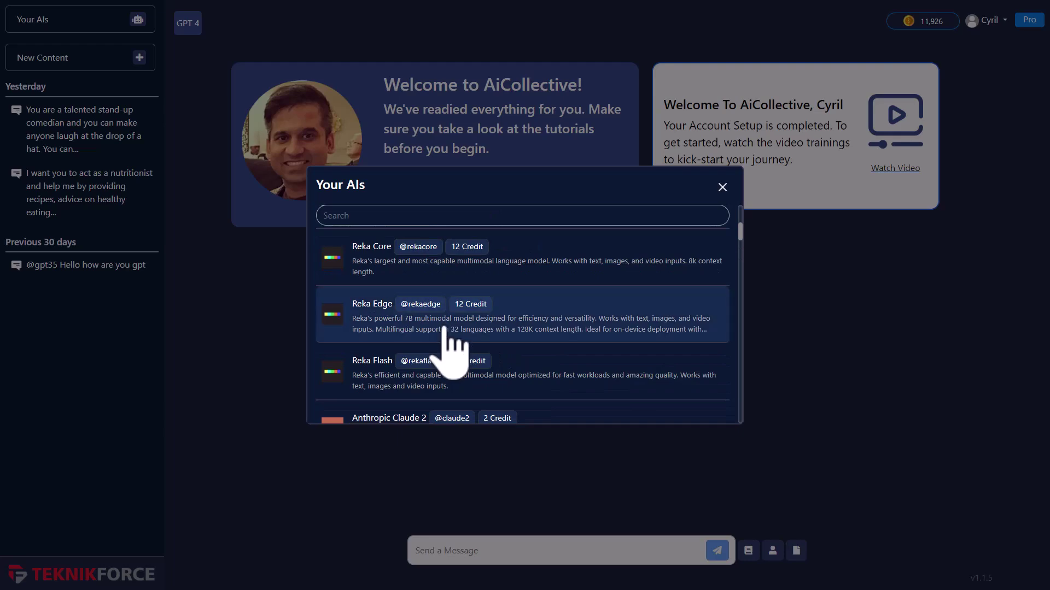
{"action": "scroll", "coordinate": [405, 355], "scroll_direction": "down", "scroll_amount": 15}
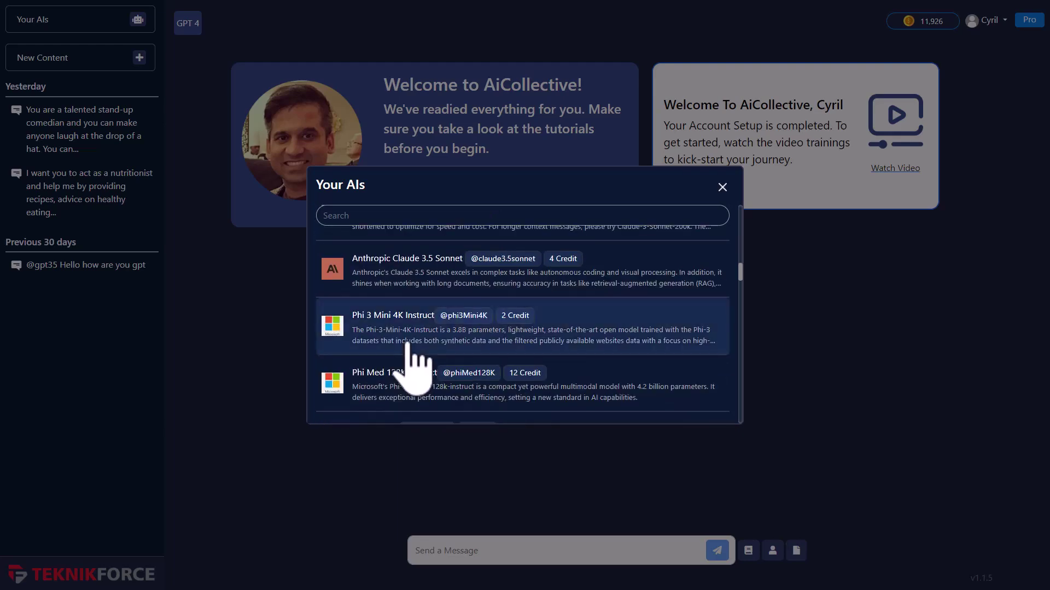
{"action": "scroll", "coordinate": [416, 355], "scroll_direction": "down", "scroll_amount": 7}
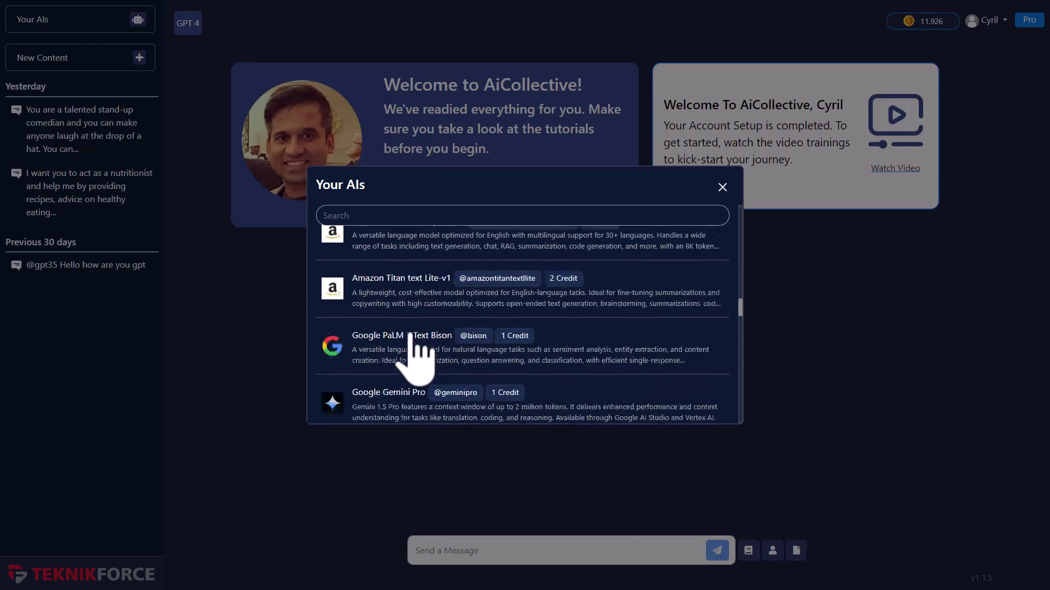
{"action": "scroll", "coordinate": [415, 358], "scroll_direction": "up", "scroll_amount": 2}
{"action": "scroll", "coordinate": [410, 334], "scroll_direction": "down", "scroll_amount": 12}
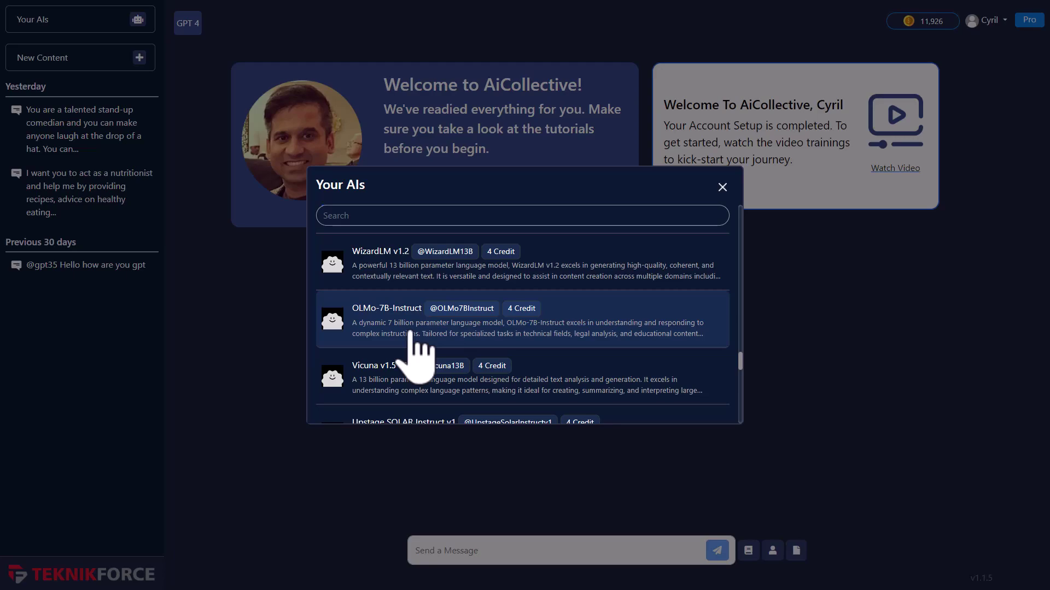
{"action": "left_click", "coordinate": [722, 187]}
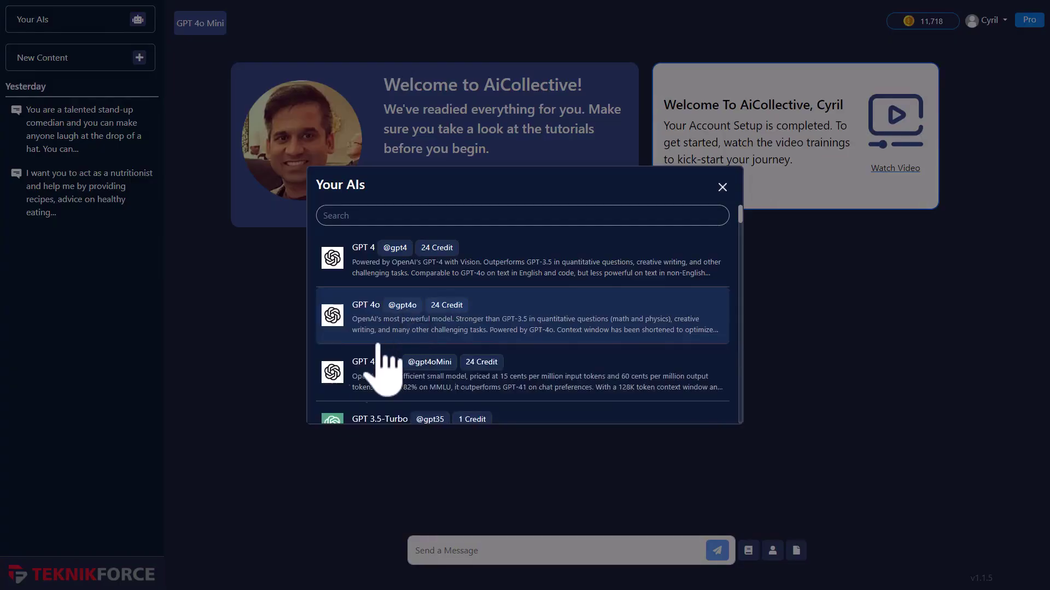
Choose GPT 4o Mini from the list of AIs as the active chat model
{"action": "scroll", "coordinate": [363, 361], "scroll_direction": "down", "scroll_amount": 2}
{"action": "scroll", "coordinate": [370, 353], "scroll_direction": "up", "scroll_amount": 2}
{"action": "scroll", "coordinate": [377, 353], "scroll_direction": "down", "scroll_amount": 1}
{"action": "scroll", "coordinate": [390, 350], "scroll_direction": "up", "scroll_amount": 1}
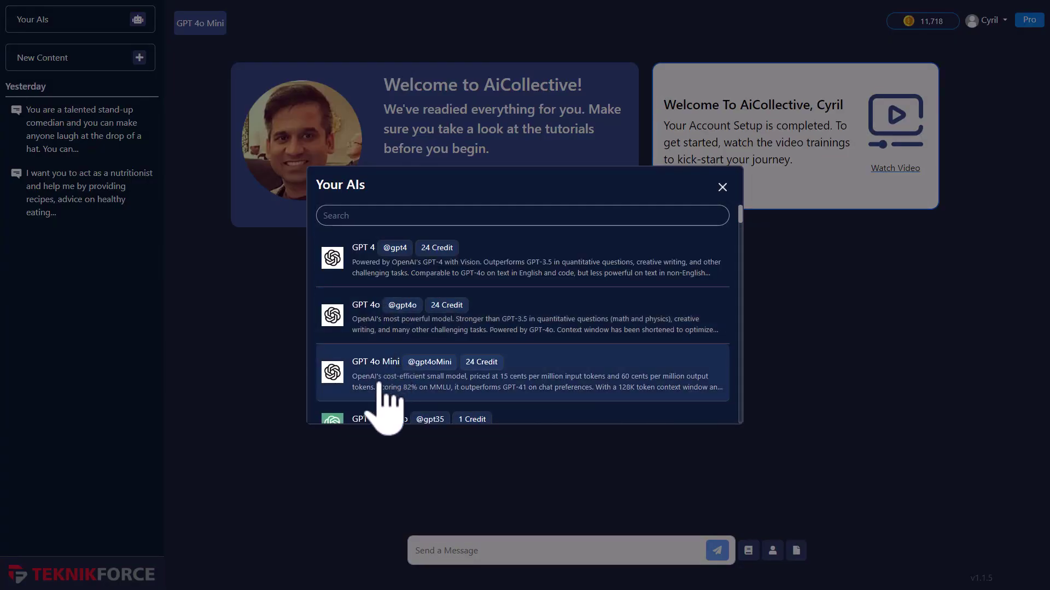
{"action": "left_click", "coordinate": [378, 385]}
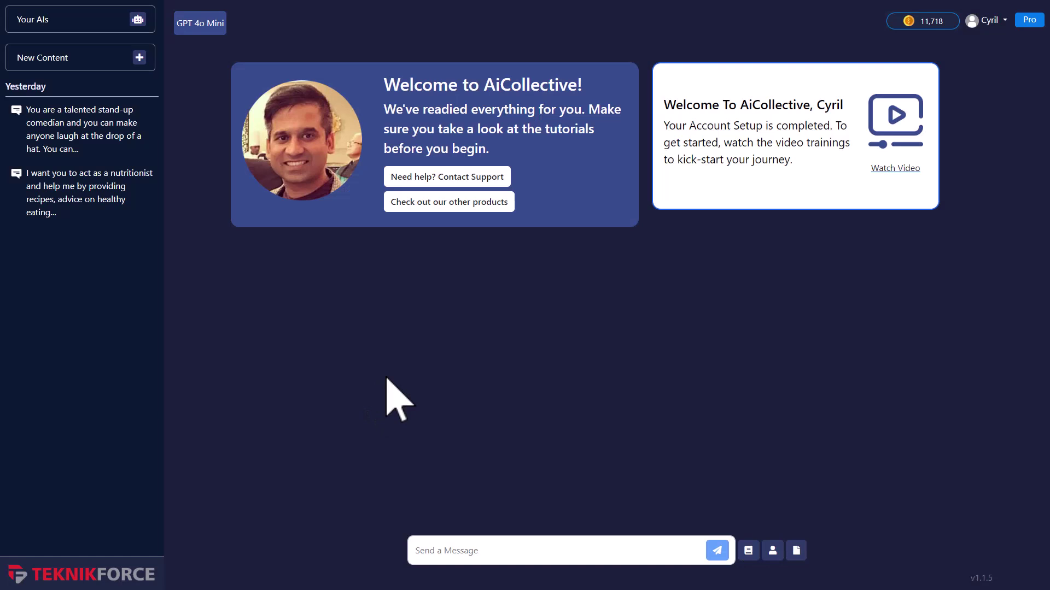
Send the prompt "Write a funny facebook post on email marketing" to GPT 4o Mini
{"action": "left_click", "coordinate": [456, 555]}
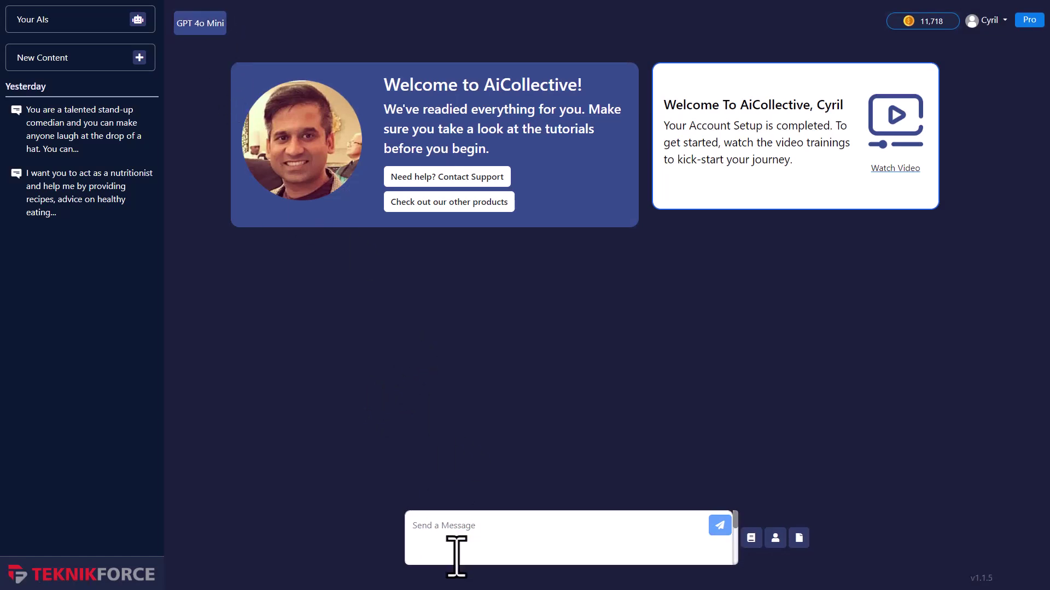
{"action": "left_click", "coordinate": [514, 550]}
{"action": "type", "text": "Write a funny facebook post on email marketing"}
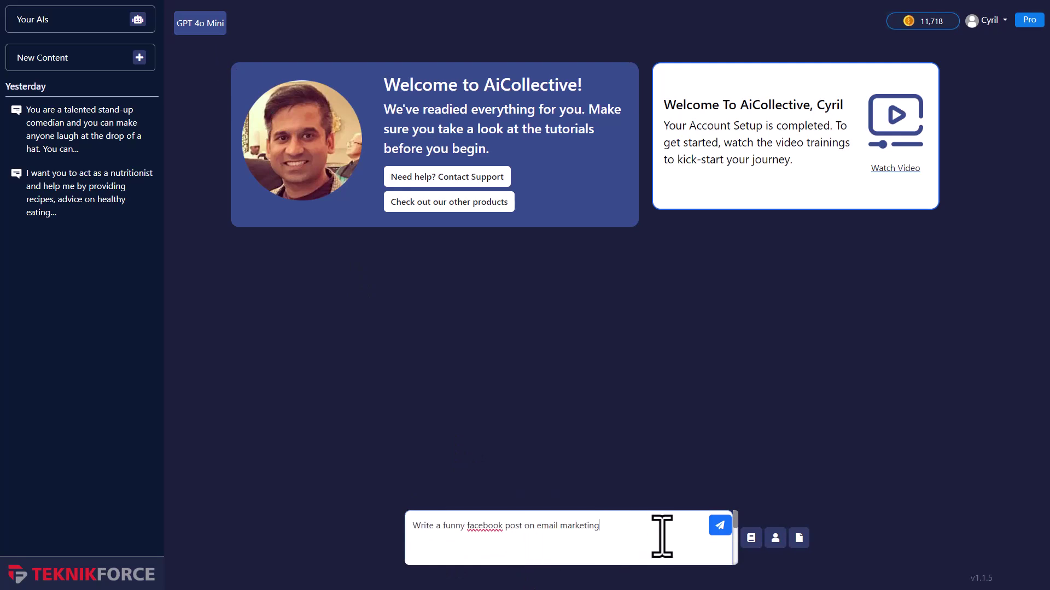
{"action": "left_click", "coordinate": [719, 526]}
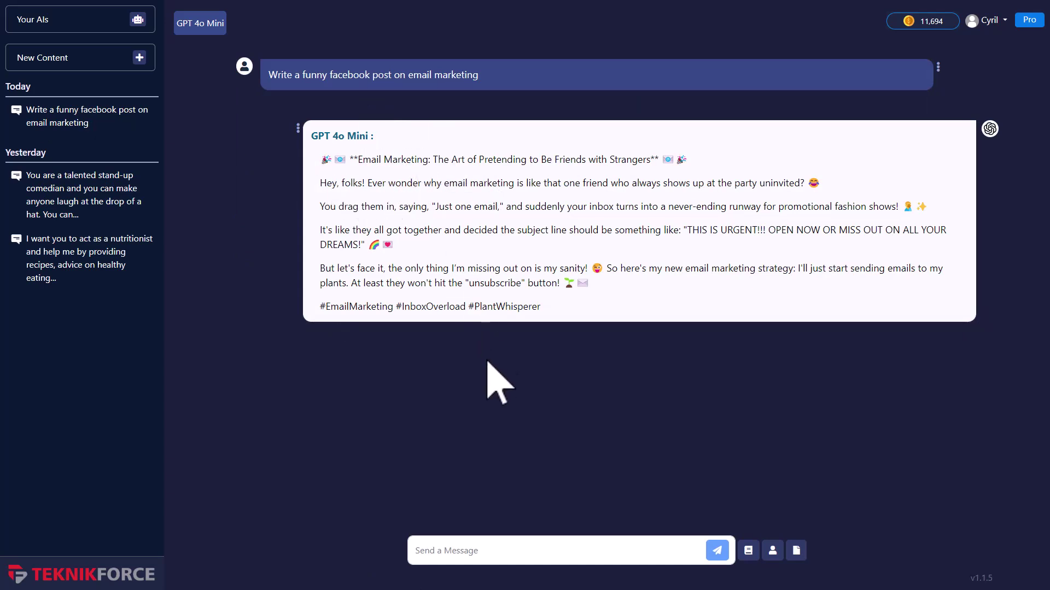
{"action": "left_click", "coordinate": [556, 557]}
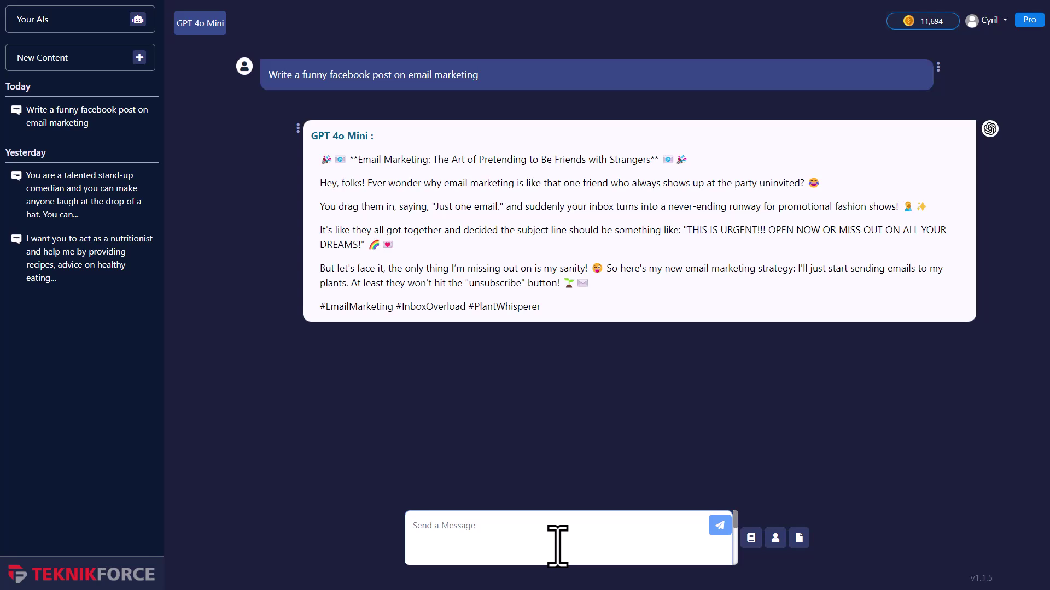
{"action": "type", "text": "@cla"}
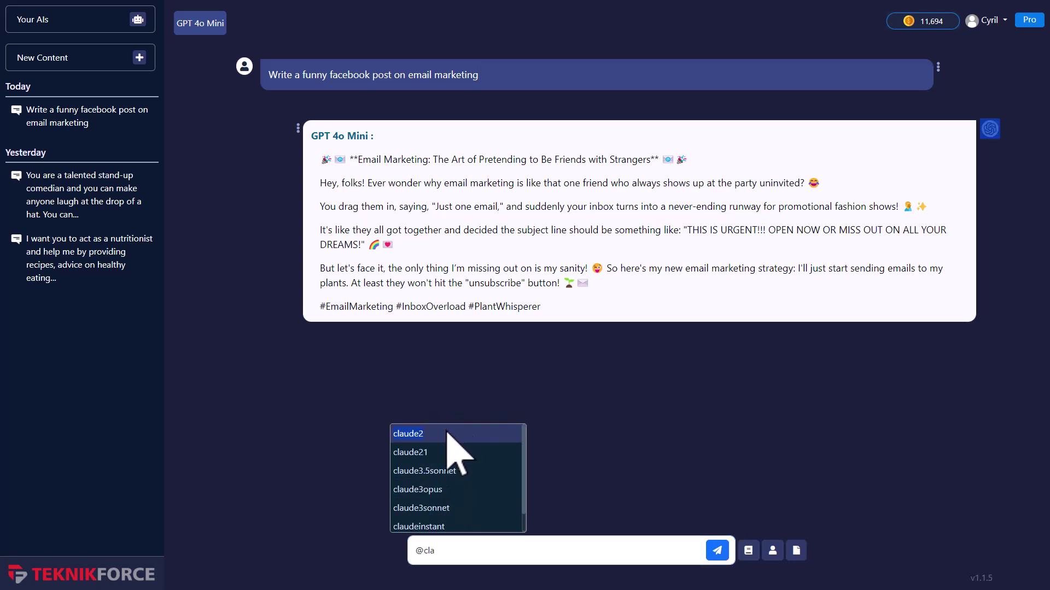
{"action": "key", "text": "Return"}
{"action": "left_click", "coordinate": [492, 550]}
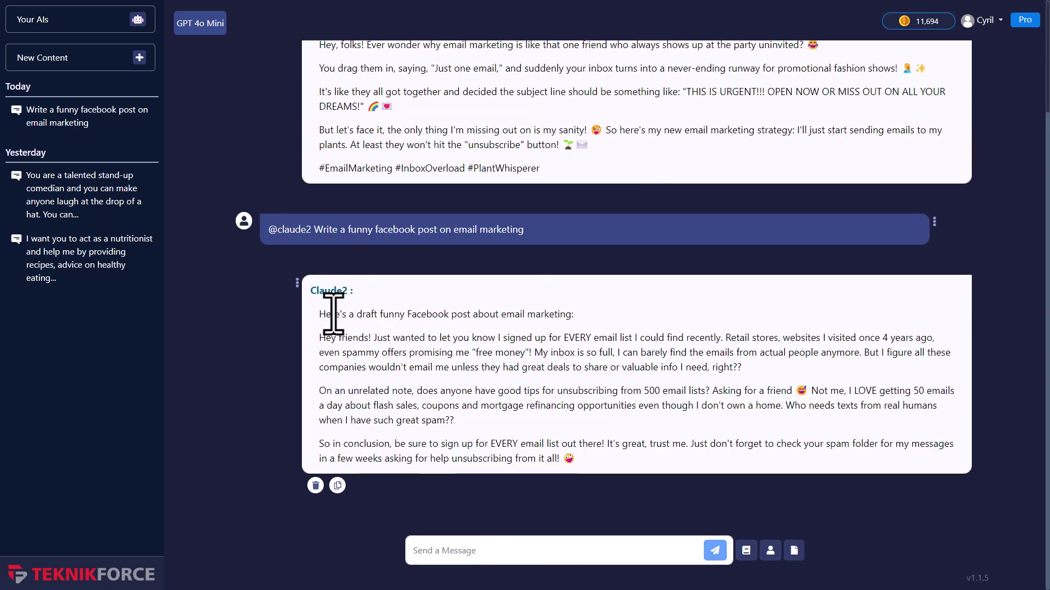
{"action": "left_click_drag", "start_coordinate": [334, 314], "coordinate": [441, 367]}
{"action": "left_click", "coordinate": [472, 394]}
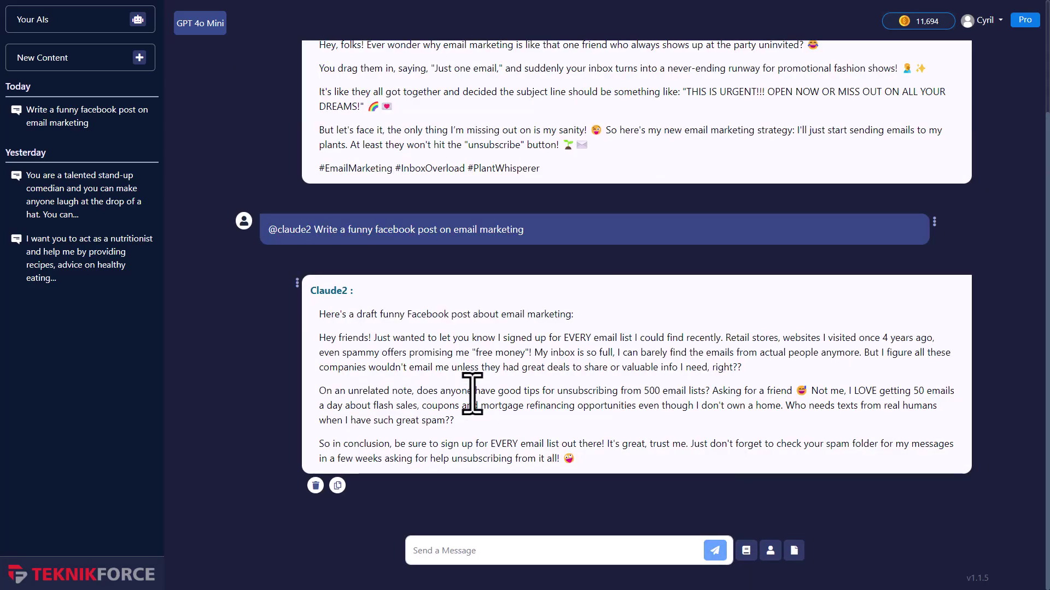
{"action": "scroll", "coordinate": [465, 377], "scroll_direction": "up", "scroll_amount": 3}
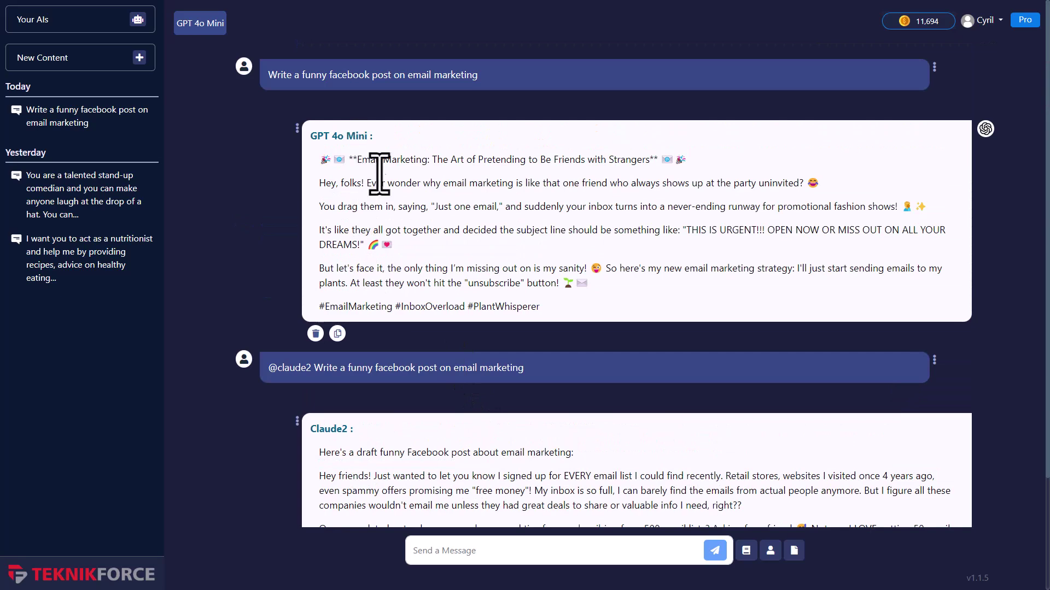
{"action": "scroll", "coordinate": [416, 264], "scroll_direction": "down", "scroll_amount": 3}
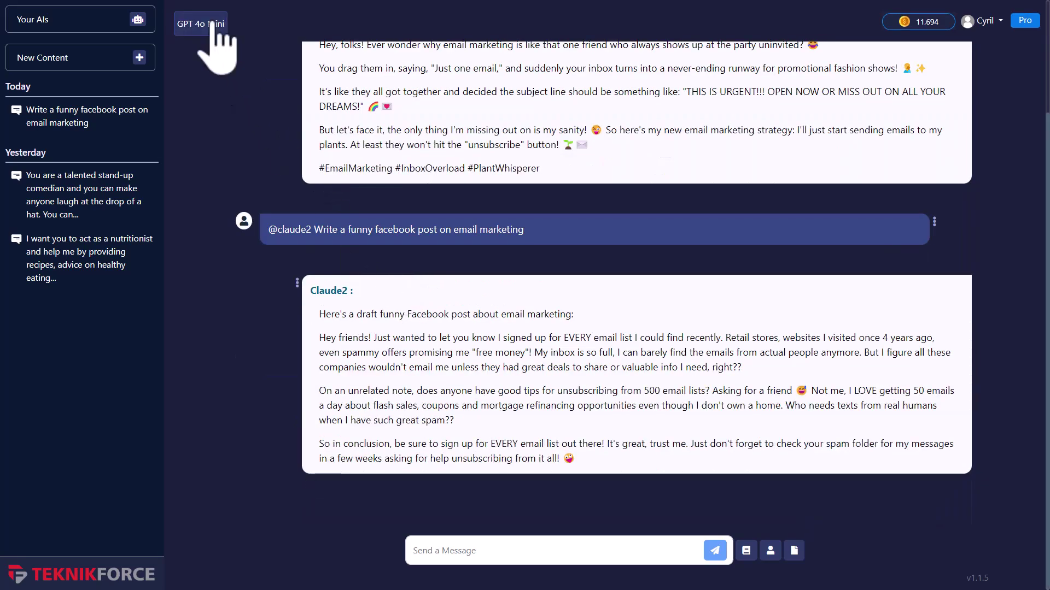
Mention WizardLM13B in the same chat and send it the prompt "Write a funny facebook post about email marketing"
{"action": "left_click", "coordinate": [499, 548]}
{"action": "type", "text": "@"}
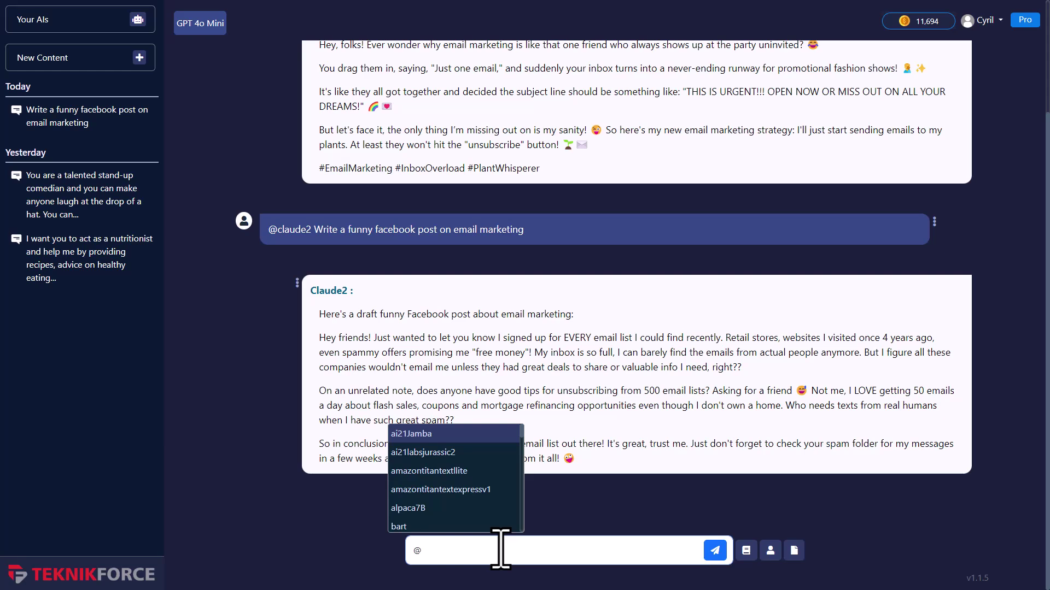
{"action": "scroll", "coordinate": [451, 476], "scroll_direction": "down", "scroll_amount": 7}
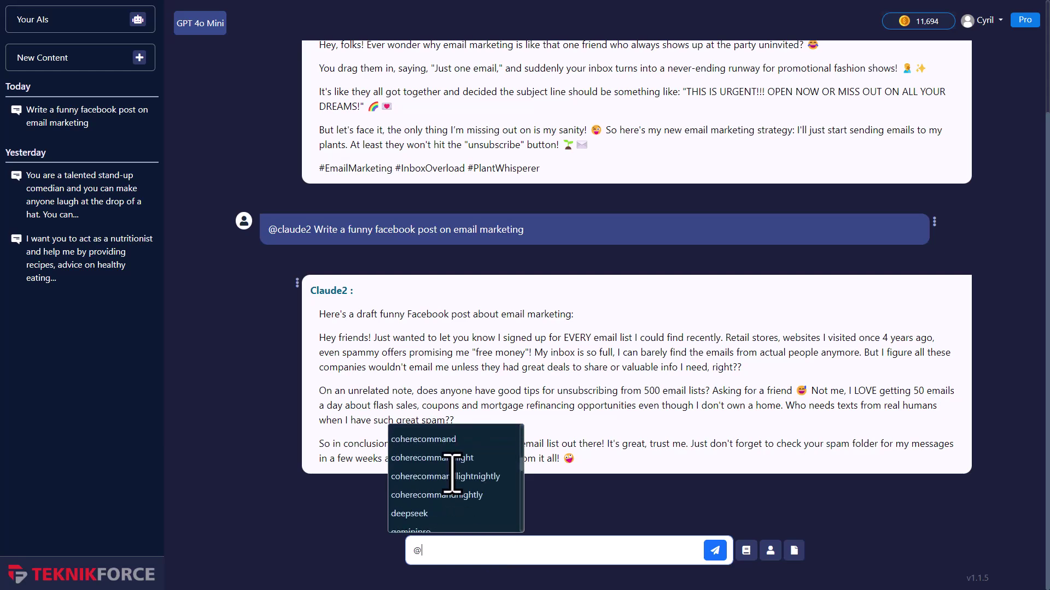
{"action": "scroll", "coordinate": [454, 481], "scroll_direction": "down", "scroll_amount": 5}
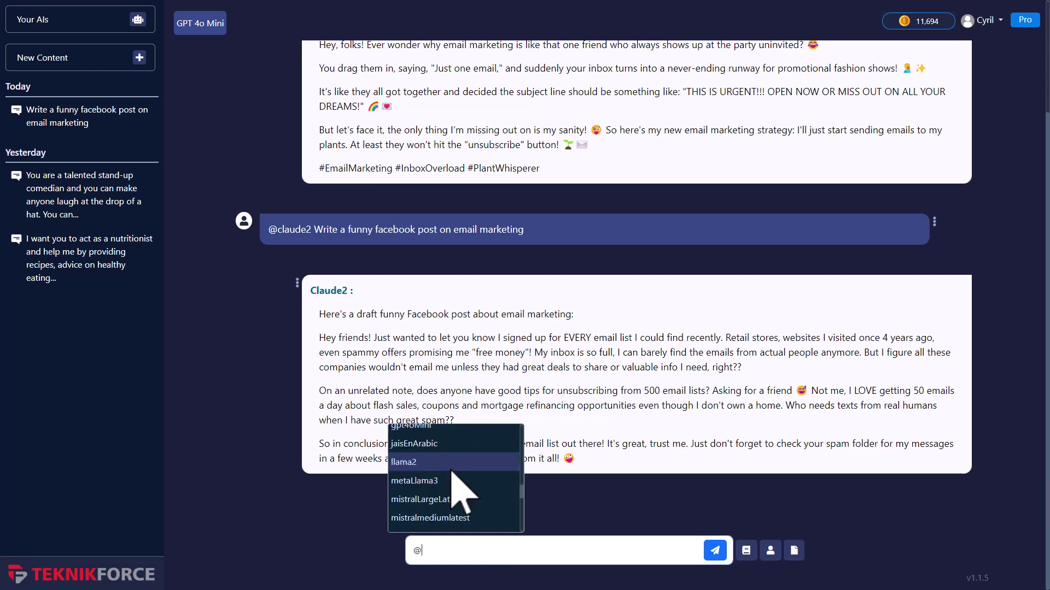
{"action": "scroll", "coordinate": [452, 481], "scroll_direction": "down", "scroll_amount": 3}
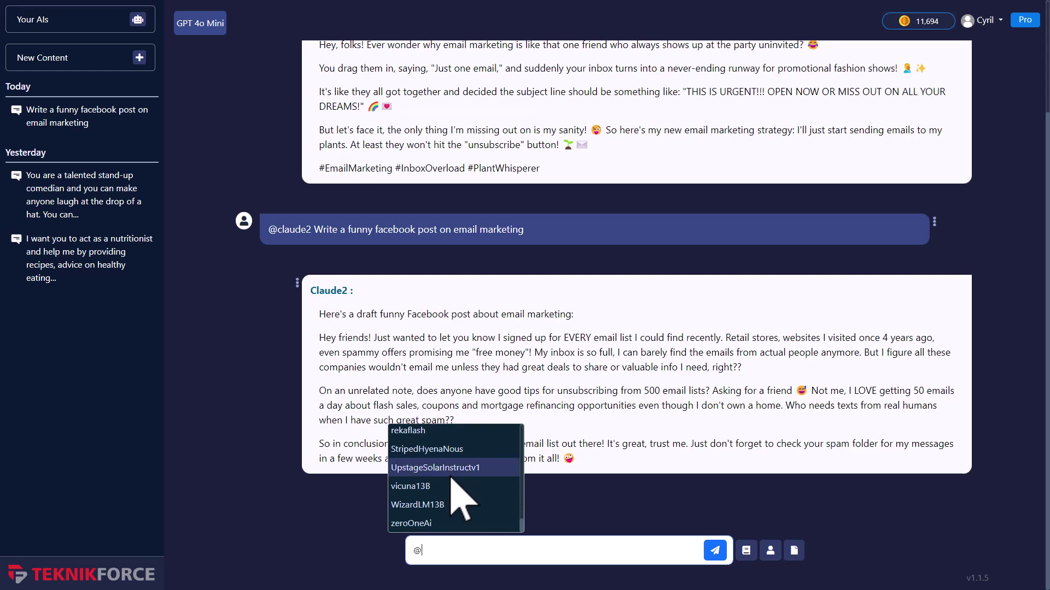
{"action": "type", "text": "wi"}
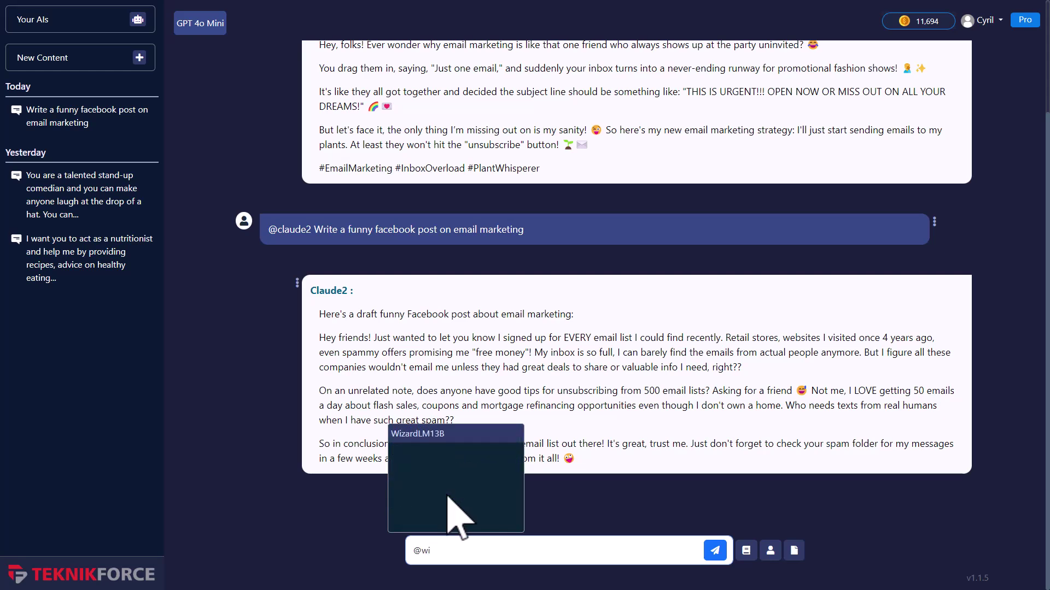
{"action": "left_click", "coordinate": [440, 435]}
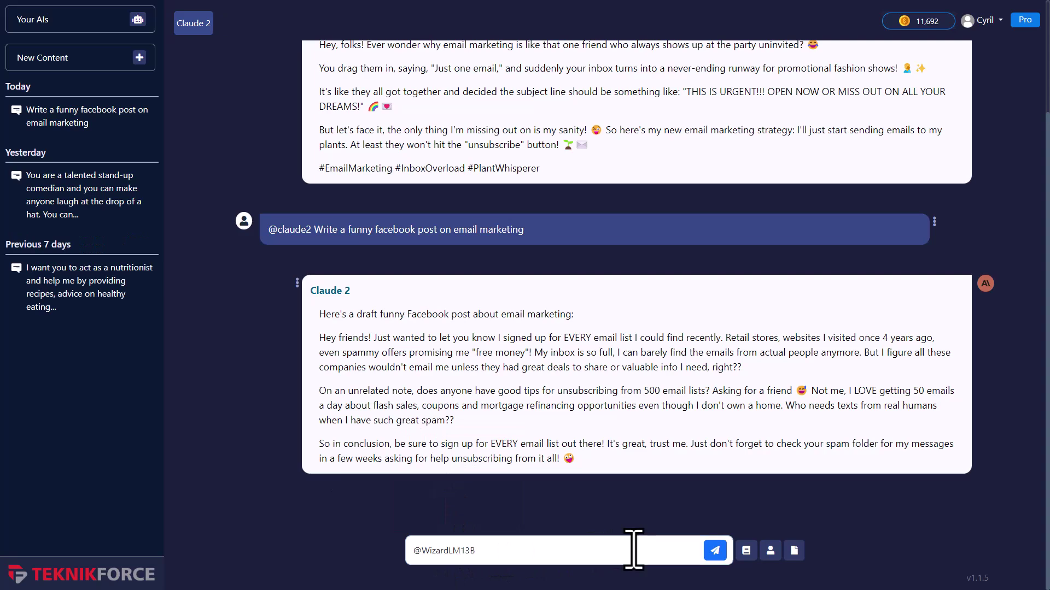
{"action": "type", "text": "Write a funny facebook post about email marketing"}
{"action": "left_click", "coordinate": [716, 551]}
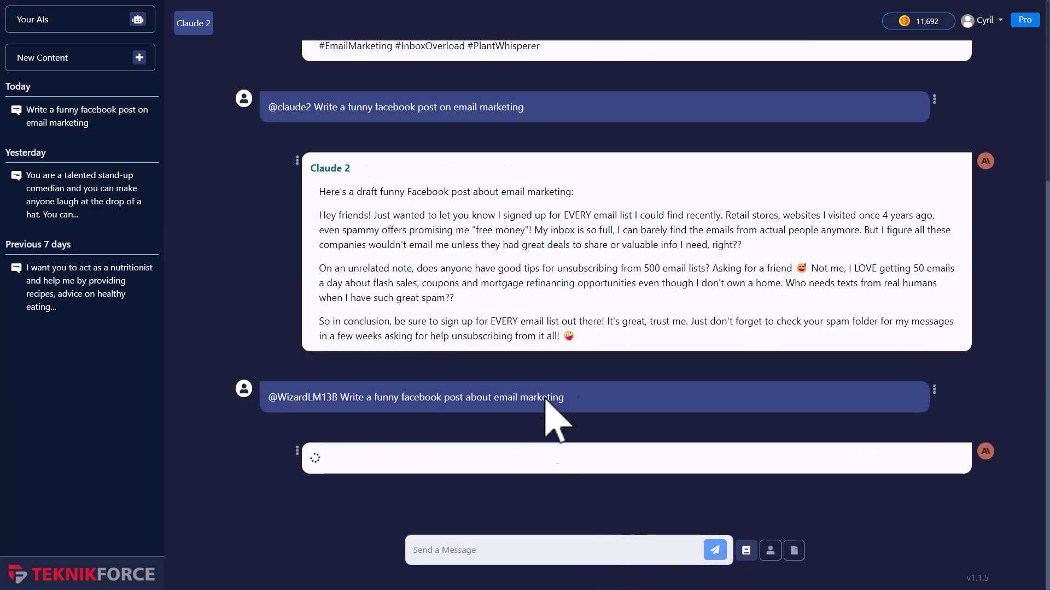
Review the WizardLM reply and compare it with the GPT 4o Mini and Claude 2 replies in the conversation
{"action": "scroll", "coordinate": [492, 328], "scroll_direction": "up", "scroll_amount": 2}
{"action": "scroll", "coordinate": [470, 328], "scroll_direction": "down", "scroll_amount": 1}
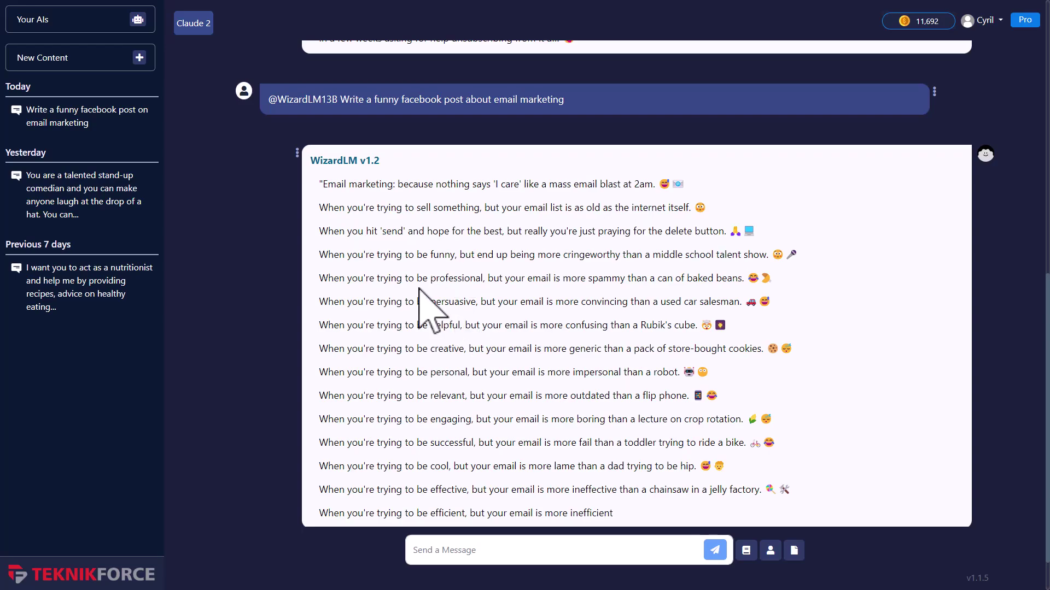
{"action": "scroll", "coordinate": [432, 339], "scroll_direction": "down", "scroll_amount": 1}
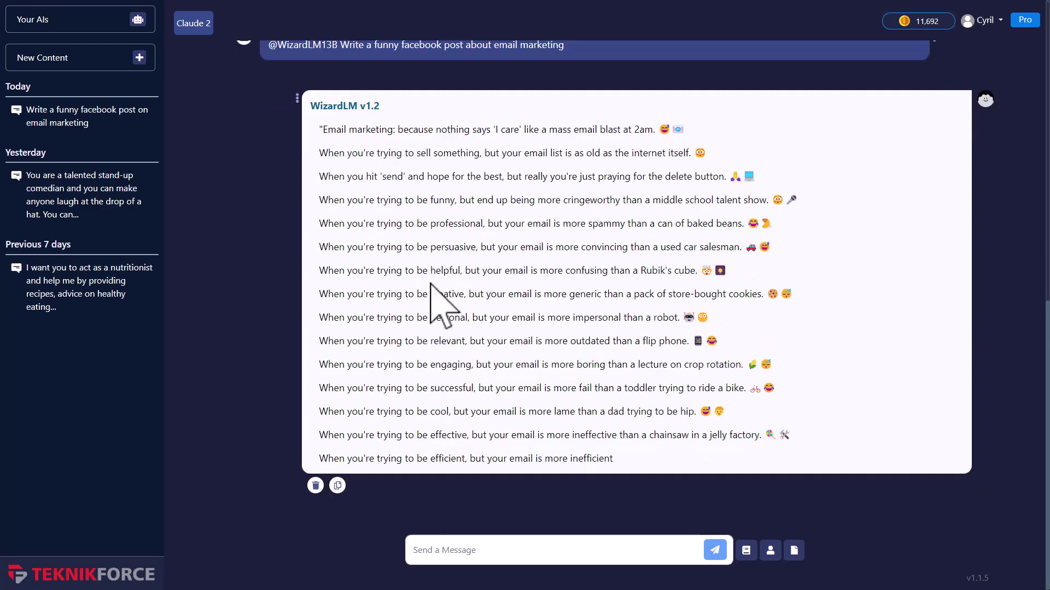
{"action": "scroll", "coordinate": [443, 360], "scroll_direction": "up", "scroll_amount": 4}
{"action": "scroll", "coordinate": [435, 443], "scroll_direction": "up", "scroll_amount": 7}
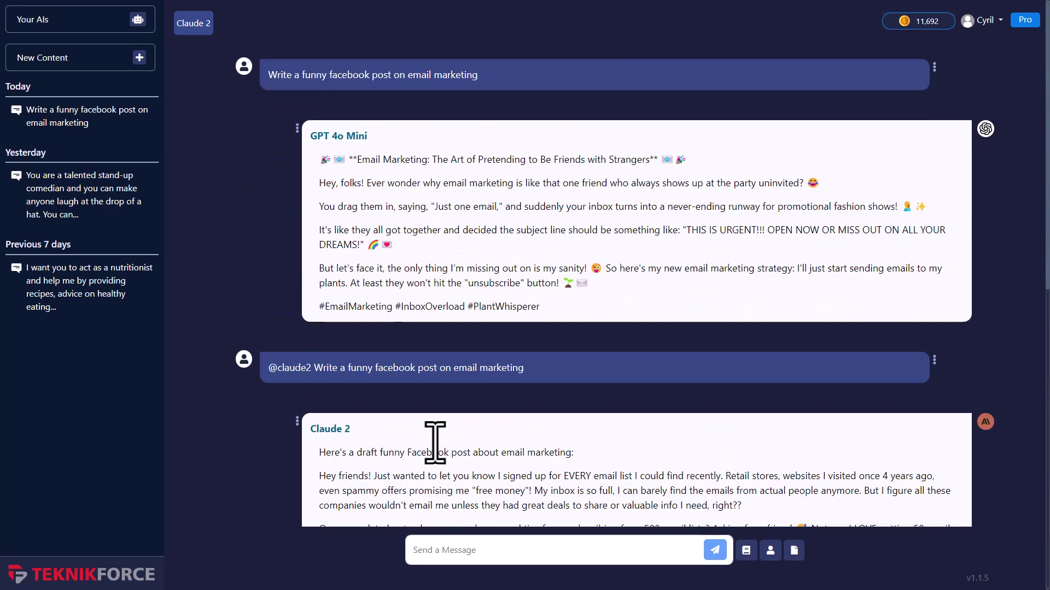
{"action": "scroll", "coordinate": [435, 443], "scroll_direction": "down", "scroll_amount": 7}
{"action": "scroll", "coordinate": [435, 441], "scroll_direction": "down", "scroll_amount": 4}
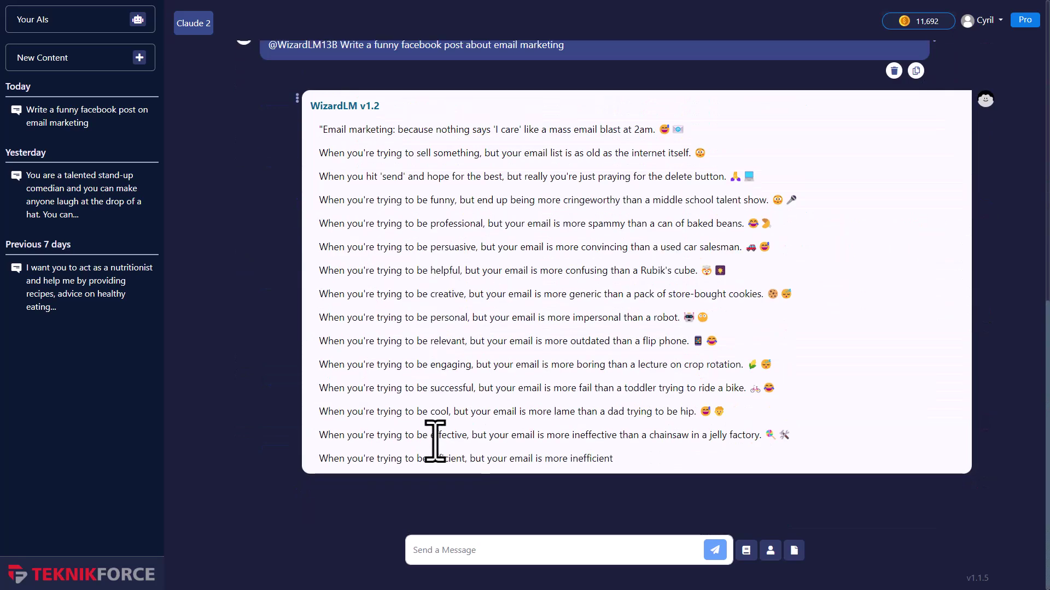
{"action": "scroll", "coordinate": [436, 442], "scroll_direction": "up", "scroll_amount": 9}
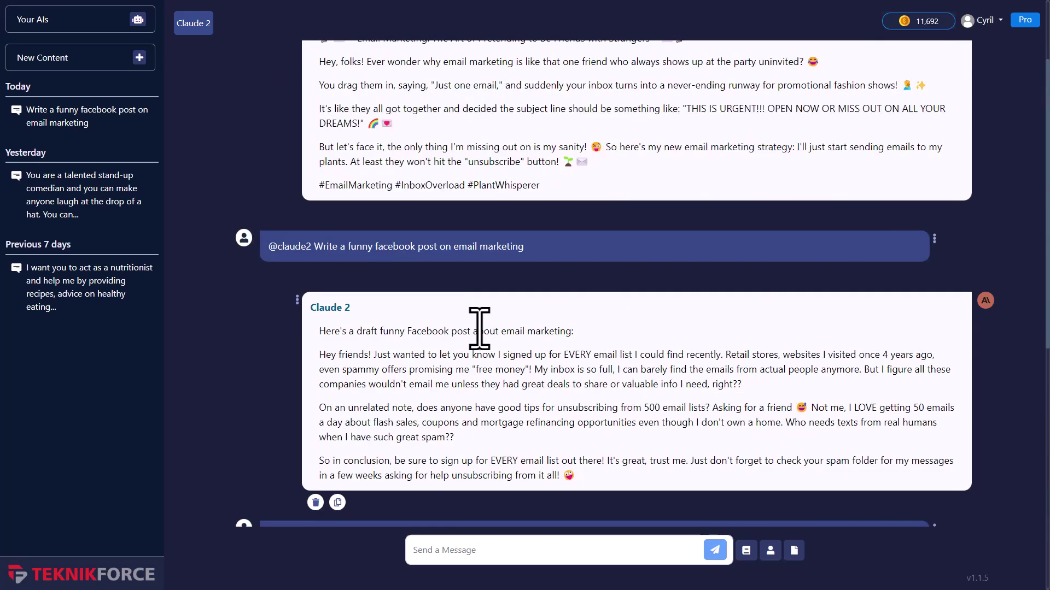
{"action": "scroll", "coordinate": [350, 208], "scroll_direction": "up", "scroll_amount": 2}
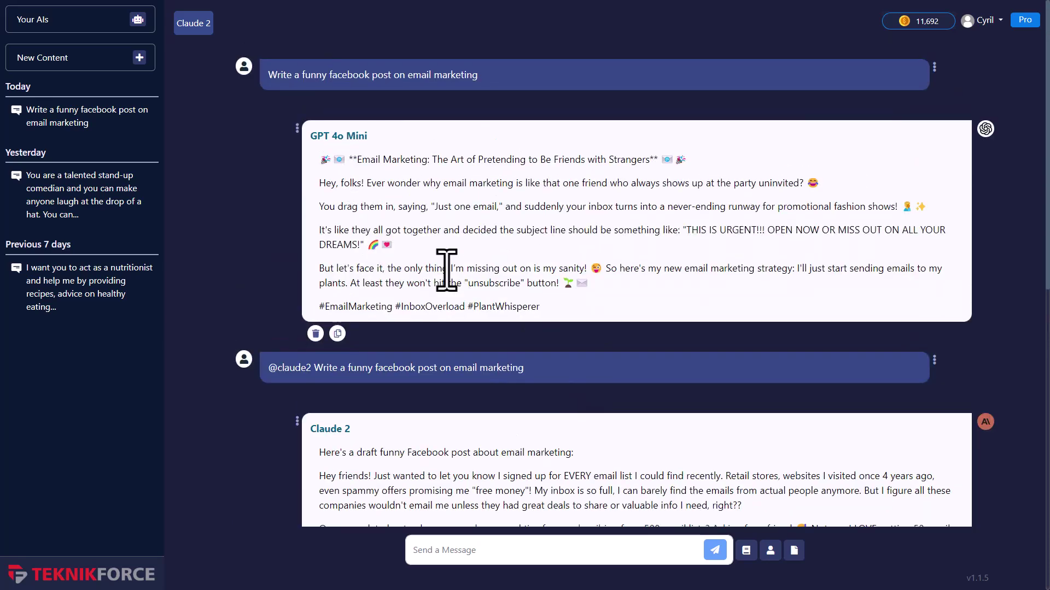
{"action": "scroll", "coordinate": [447, 270], "scroll_direction": "down", "scroll_amount": 10}
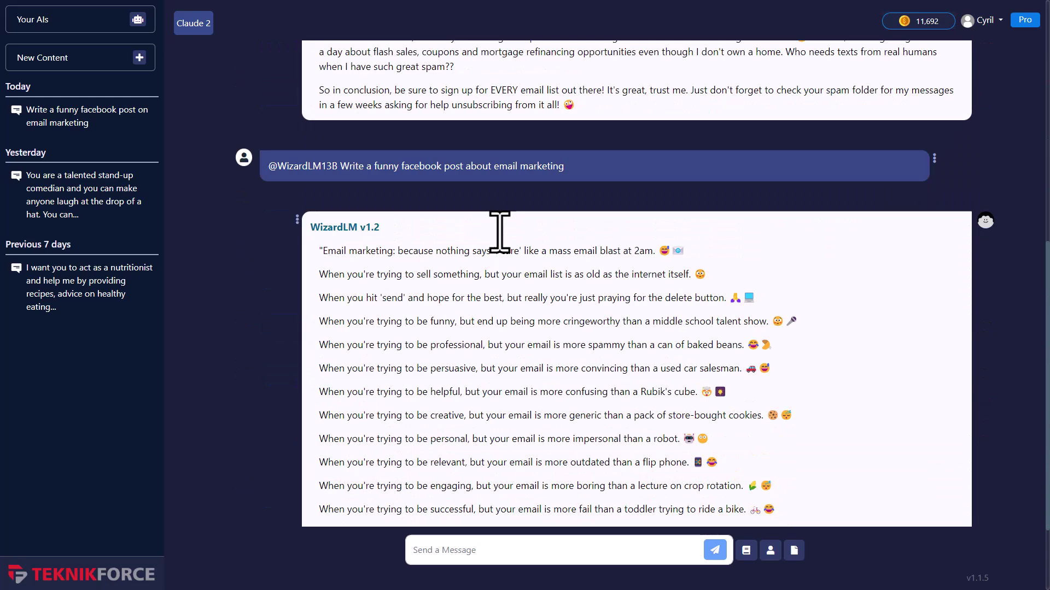
{"action": "scroll", "coordinate": [500, 246], "scroll_direction": "down", "scroll_amount": 2}
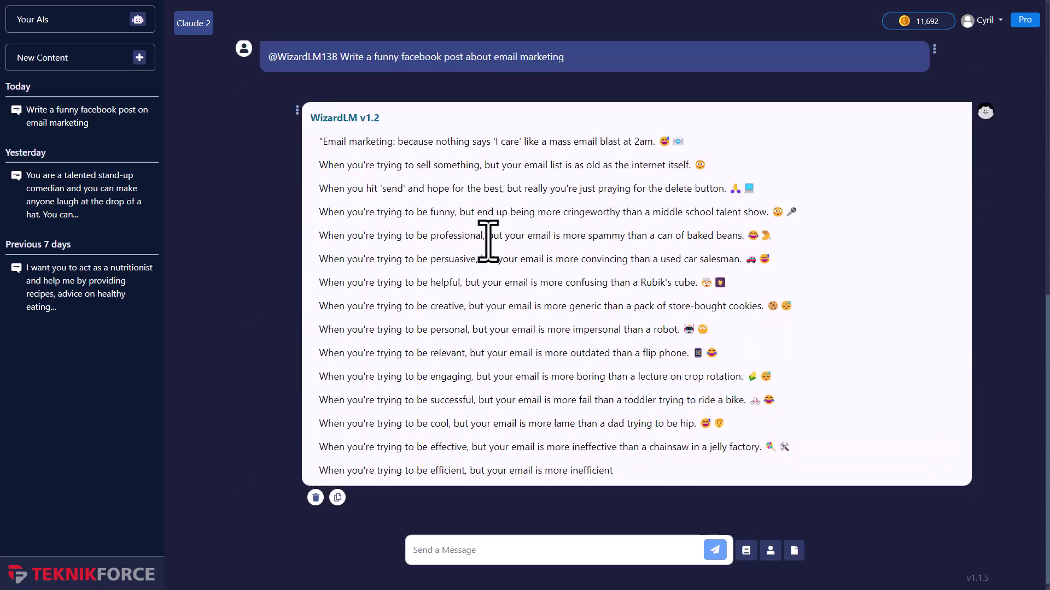
{"action": "scroll", "coordinate": [489, 248], "scroll_direction": "down", "scroll_amount": 1}
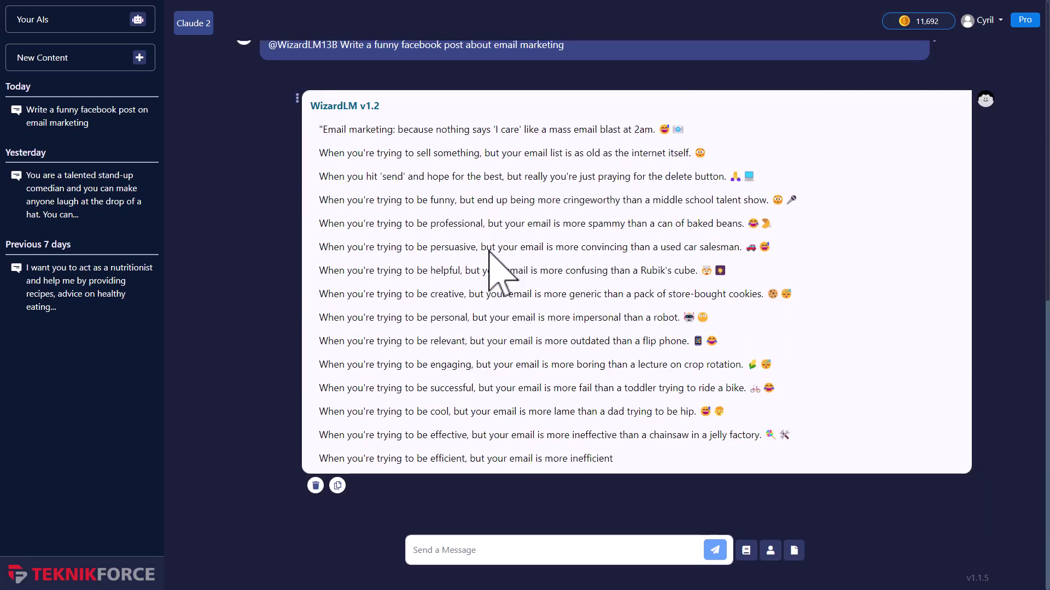
{"action": "left_click", "coordinate": [503, 550]}
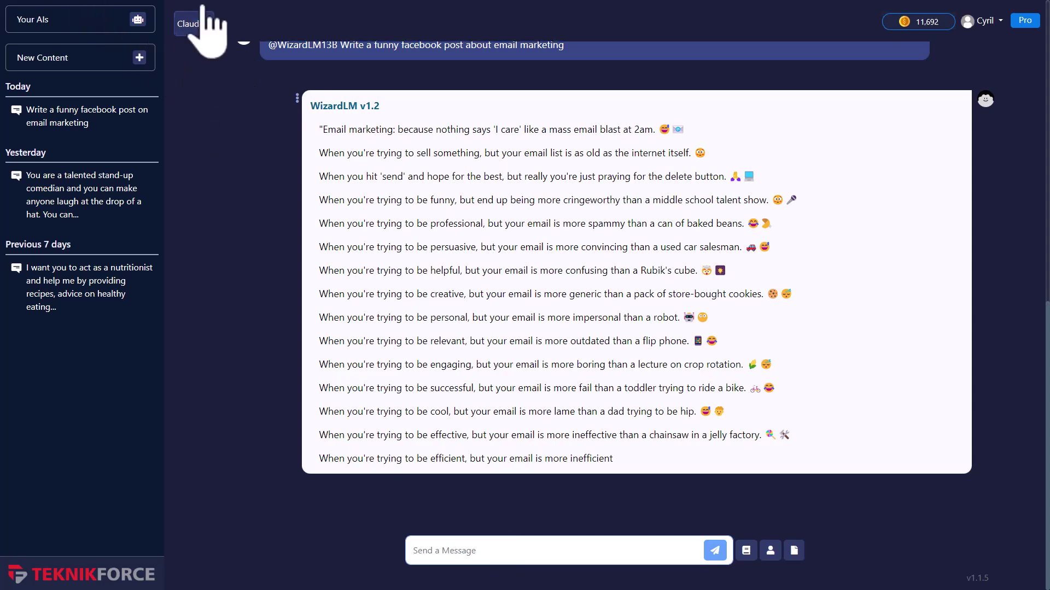
{"action": "left_click", "coordinate": [203, 28]}
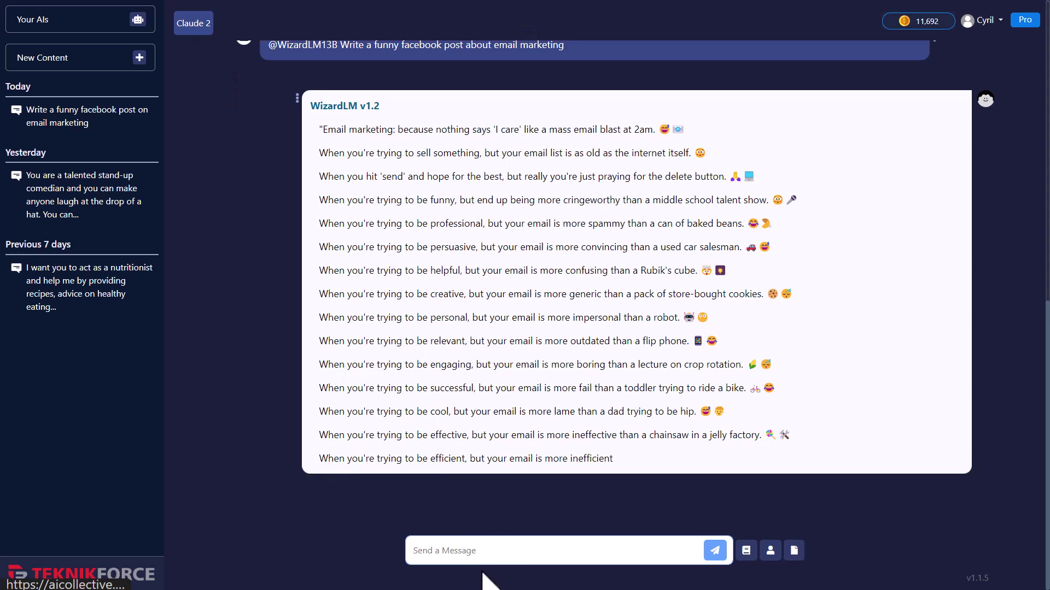
Start a new message in the same chat that mentions the gpt4oMini model
{"action": "left_click", "coordinate": [512, 557]}
{"action": "type", "text": "@"}
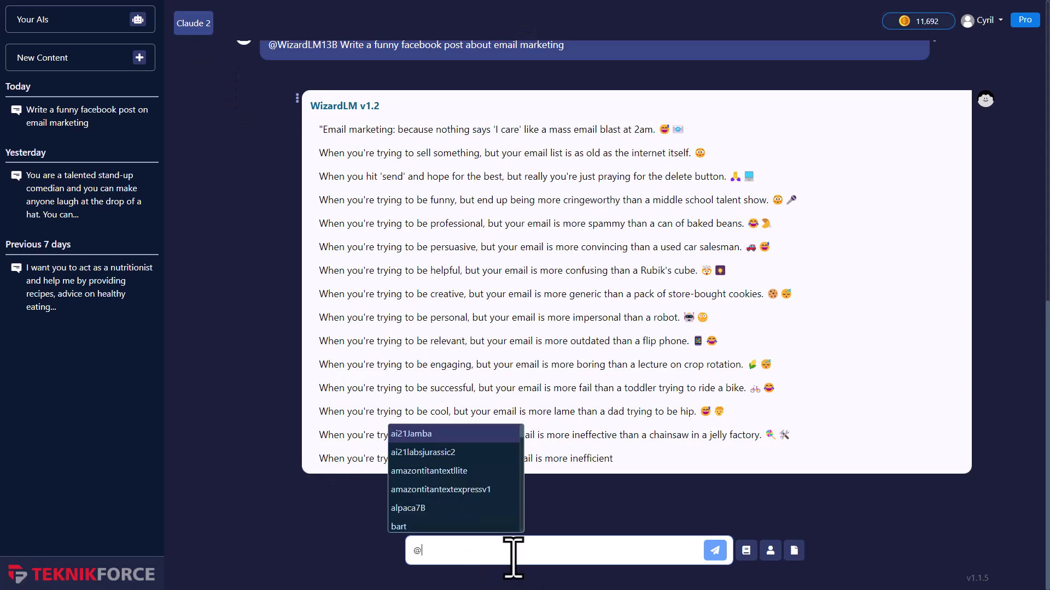
{"action": "scroll", "coordinate": [438, 514], "scroll_direction": "down", "scroll_amount": 2}
{"action": "scroll", "coordinate": [438, 514], "scroll_direction": "down", "scroll_amount": 5}
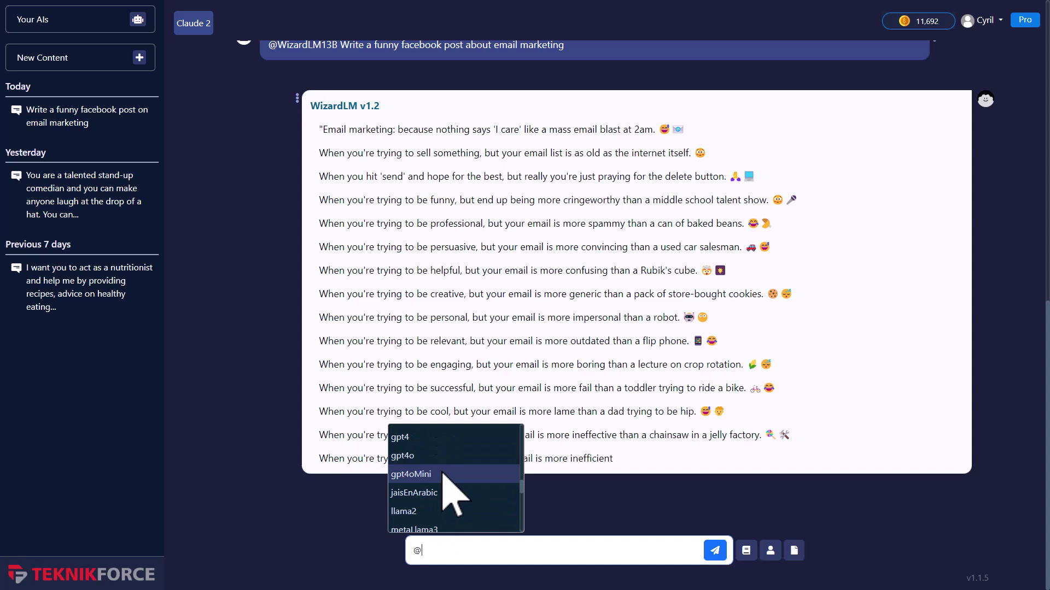
{"action": "left_click", "coordinate": [443, 475]}
{"action": "type", "text": "Write a funny facebook post about email marketing"}
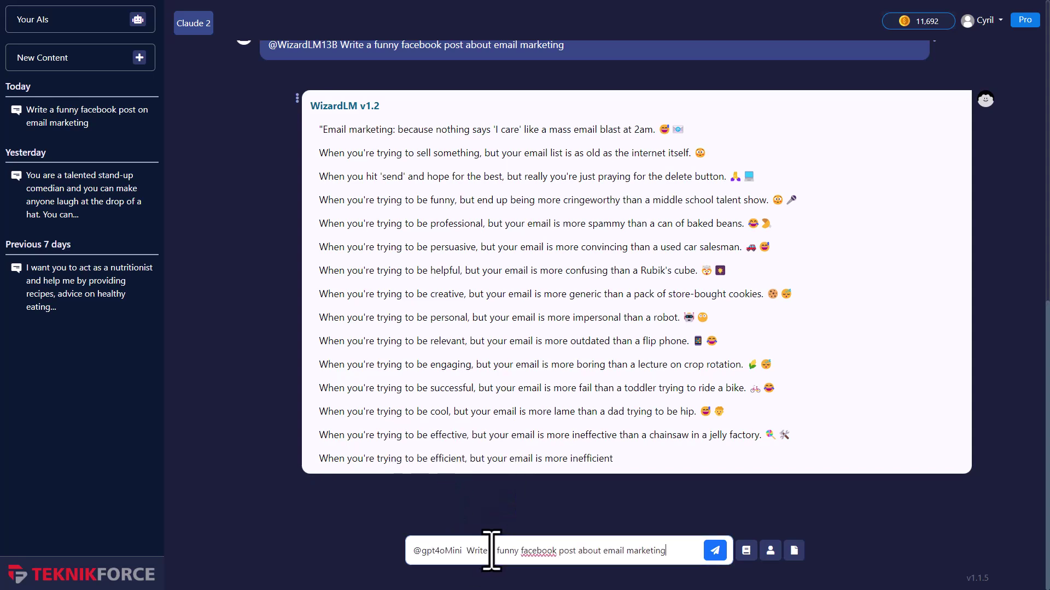
{"action": "key", "text": "ctrl+z"}
Add geminipro as a second mention and send both models the prompt "Write a funny facebook post about email marketing"
{"action": "type", "text": "@gpt4oMini @"}
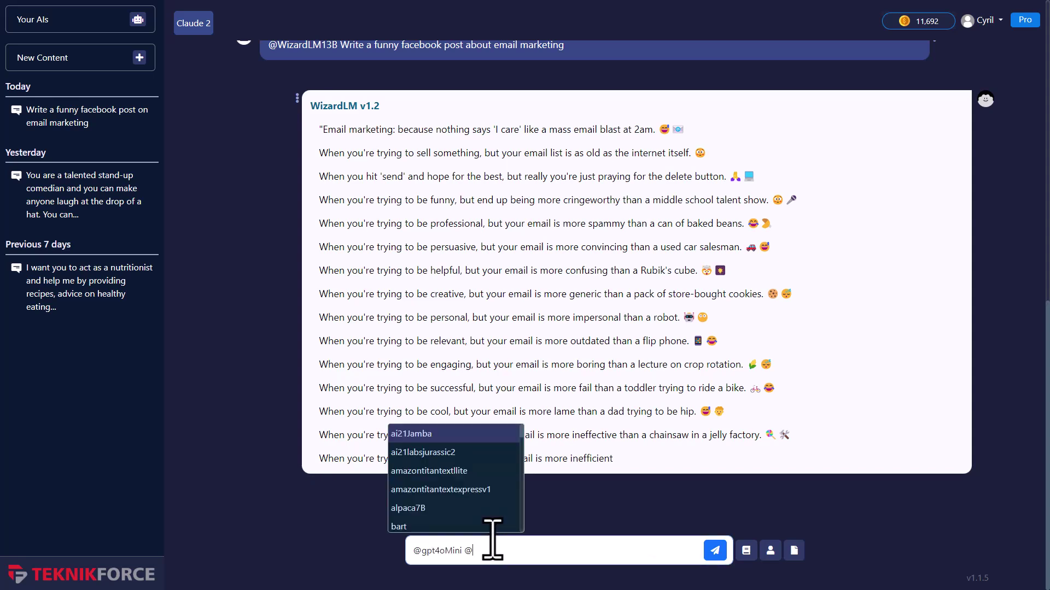
{"action": "scroll", "coordinate": [500, 487], "scroll_direction": "down", "scroll_amount": 5}
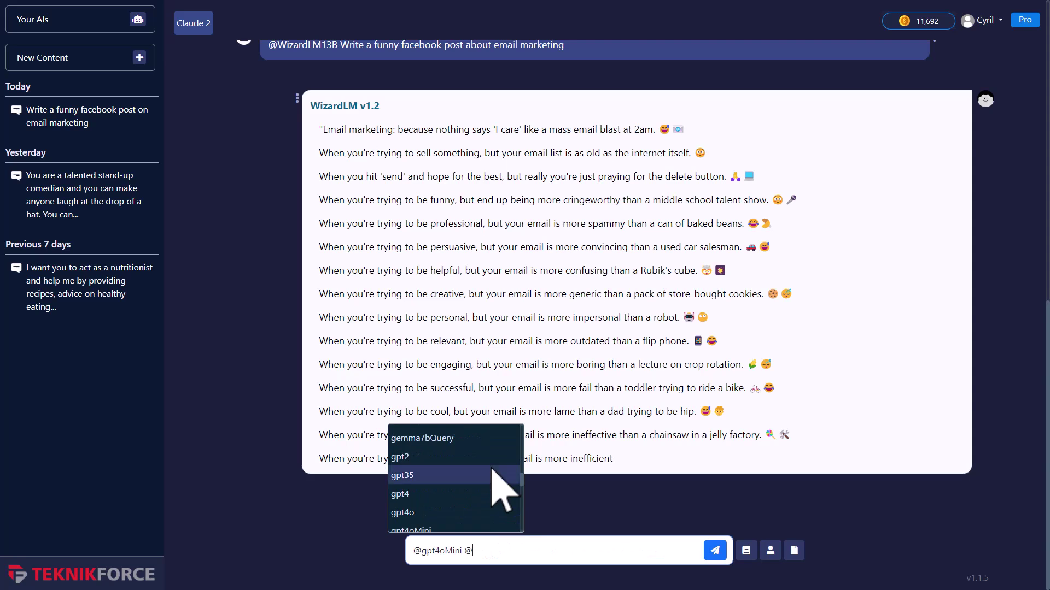
{"action": "scroll", "coordinate": [486, 481], "scroll_direction": "up", "scroll_amount": 1}
{"action": "left_click", "coordinate": [481, 473]}
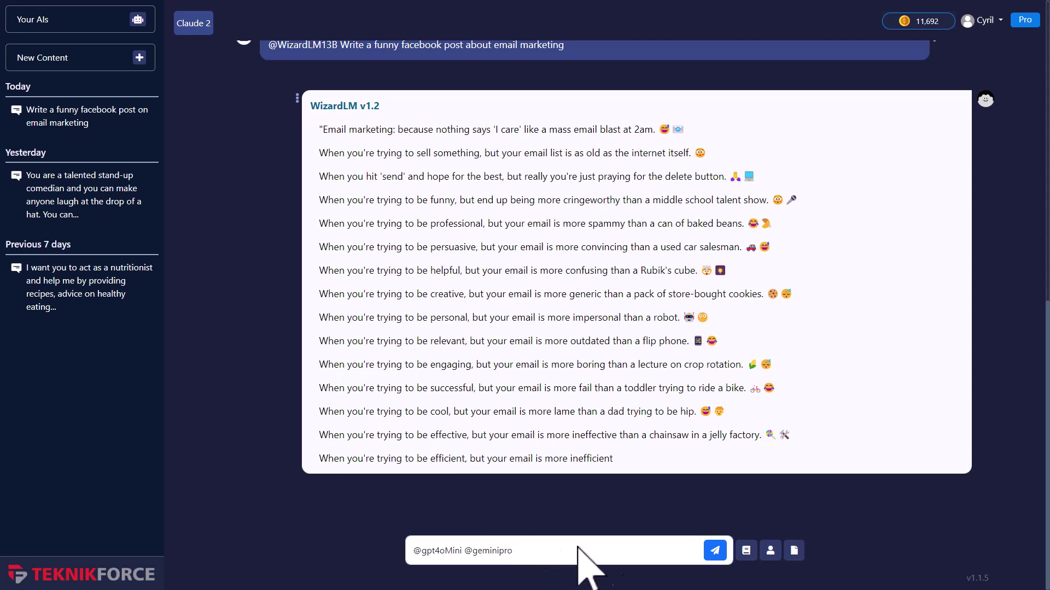
{"action": "type", "text": "Write a funny facebook post about email marketing"}
{"action": "left_click", "coordinate": [718, 552]}
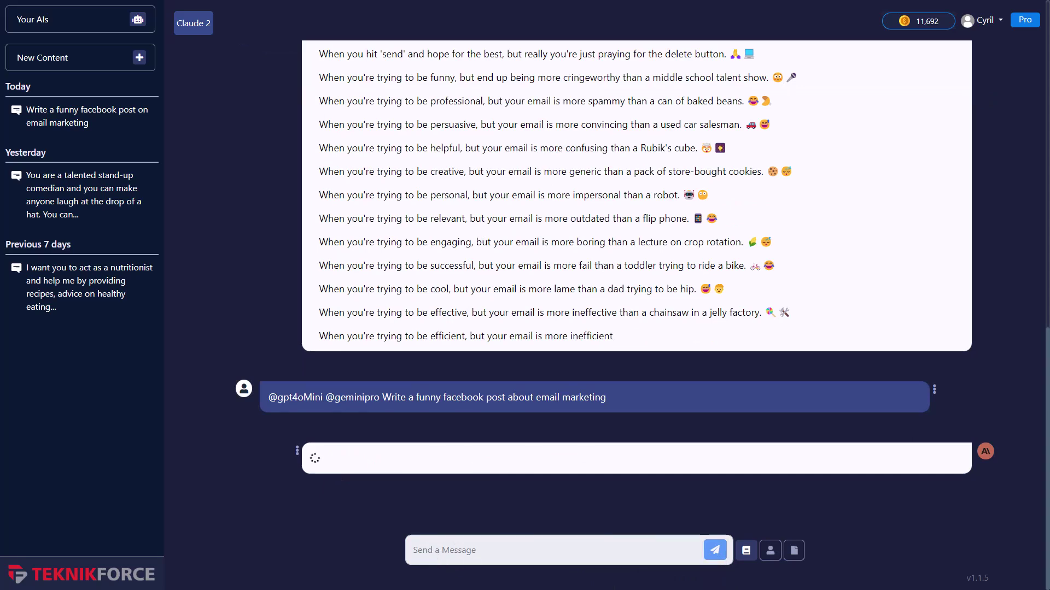
Read the GPT 4o Mini and Google Gemini Pro replies and compare the two Facebook posts
{"action": "scroll", "coordinate": [285, 361], "scroll_direction": "up", "scroll_amount": 1}
{"action": "scroll", "coordinate": [302, 350], "scroll_direction": "up", "scroll_amount": 1}
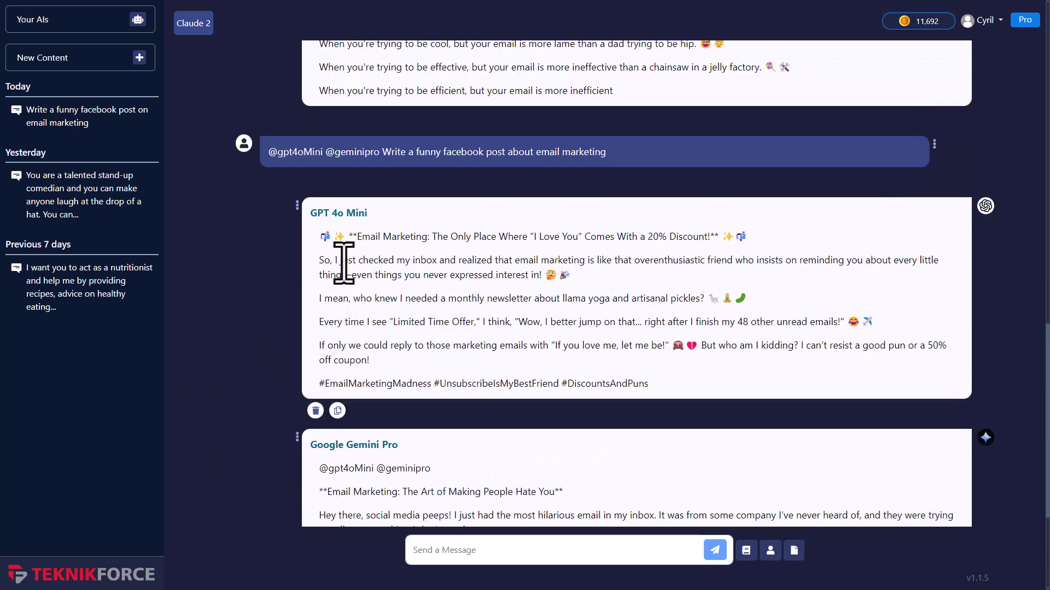
{"action": "scroll", "coordinate": [356, 228], "scroll_direction": "down", "scroll_amount": 1}
{"action": "left_click_drag", "start_coordinate": [391, 182], "coordinate": [563, 327]}
{"action": "left_click", "coordinate": [563, 326]}
{"action": "scroll", "coordinate": [539, 363], "scroll_direction": "down", "scroll_amount": 3}
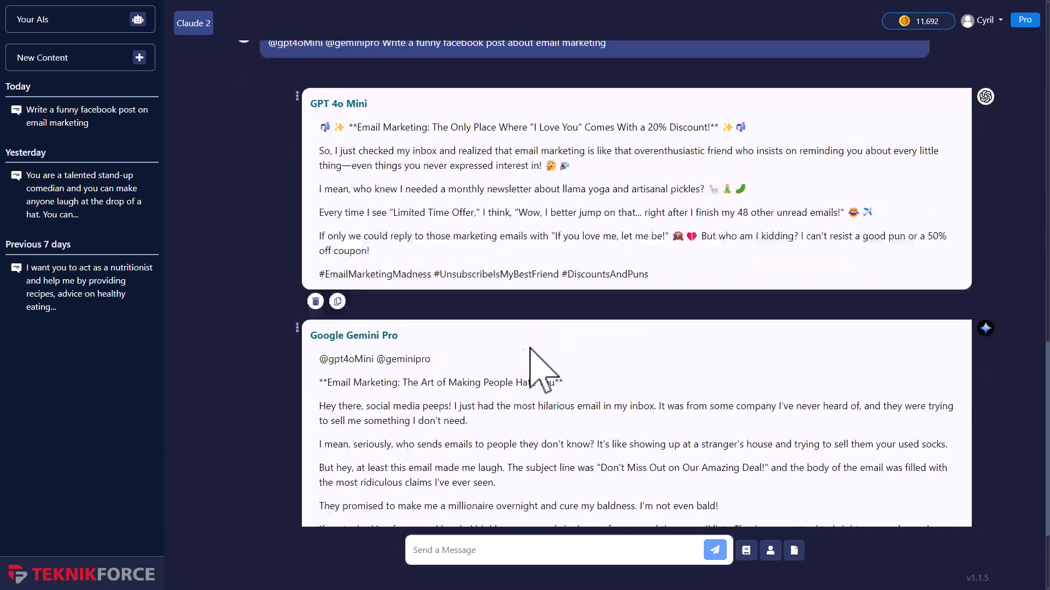
{"action": "left_click_drag", "start_coordinate": [401, 273], "coordinate": [574, 445]}
{"action": "left_click", "coordinate": [567, 428]}
{"action": "scroll", "coordinate": [492, 328], "scroll_direction": "up", "scroll_amount": 2}
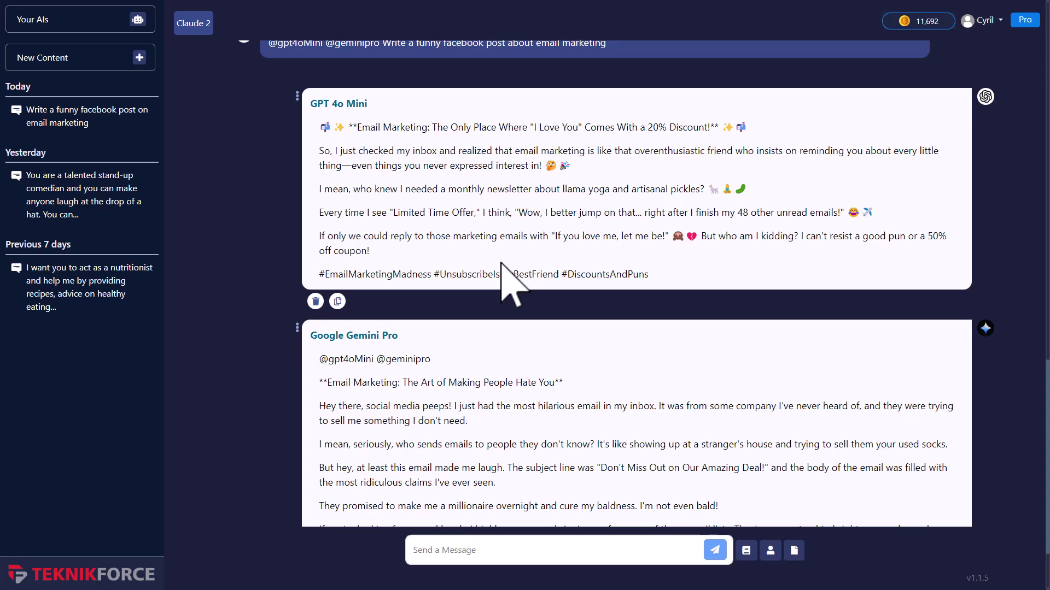
{"action": "scroll", "coordinate": [438, 422], "scroll_direction": "down", "scroll_amount": 2}
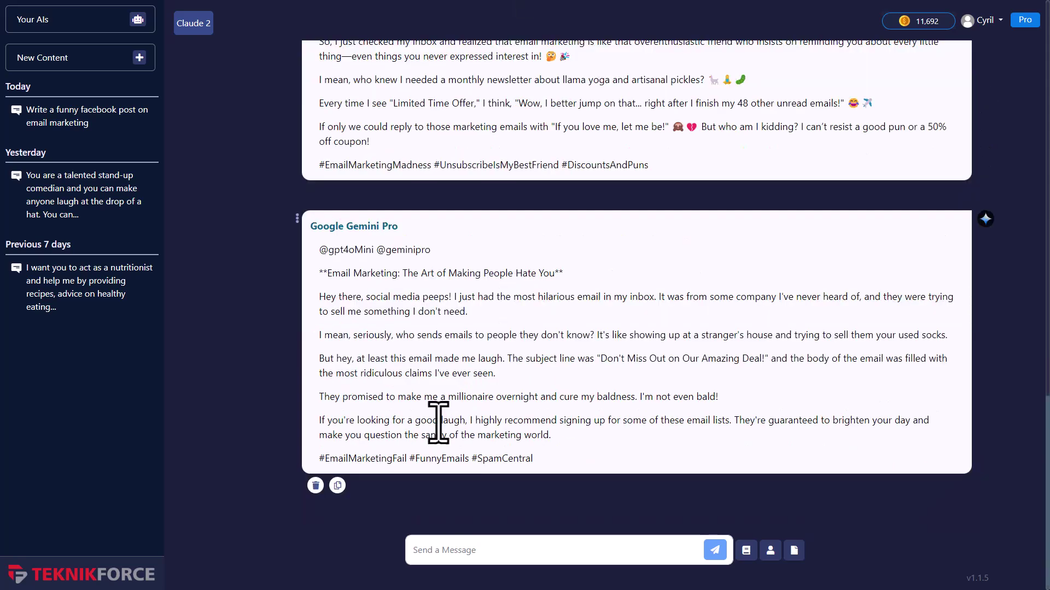
Mention deepseek and WizardLM13B in one message and send them the question "What is a use of a class in C++?"
{"action": "left_click", "coordinate": [480, 555]}
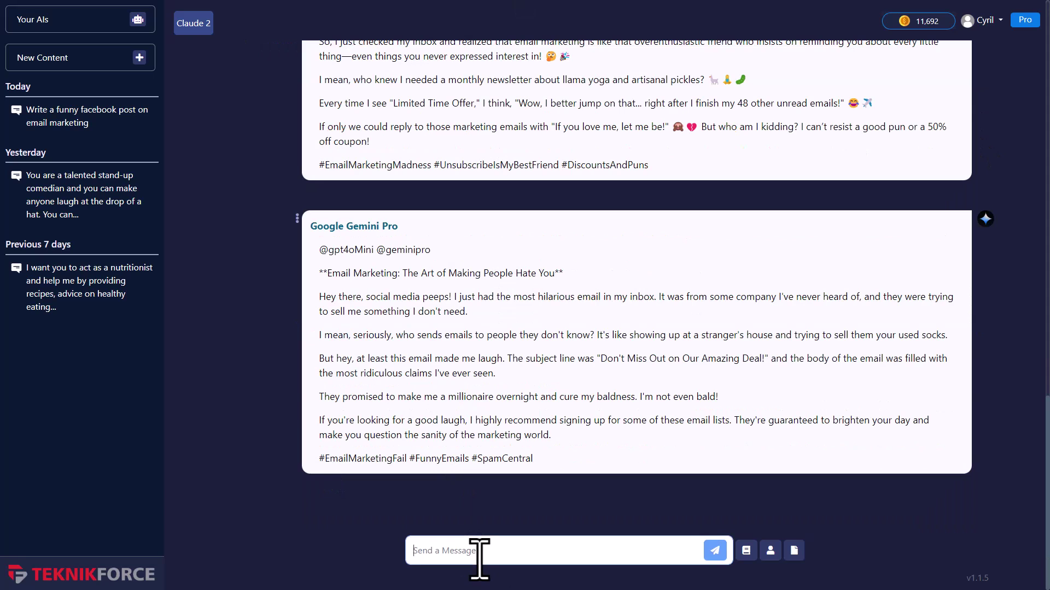
{"action": "type", "text": "@dee"}
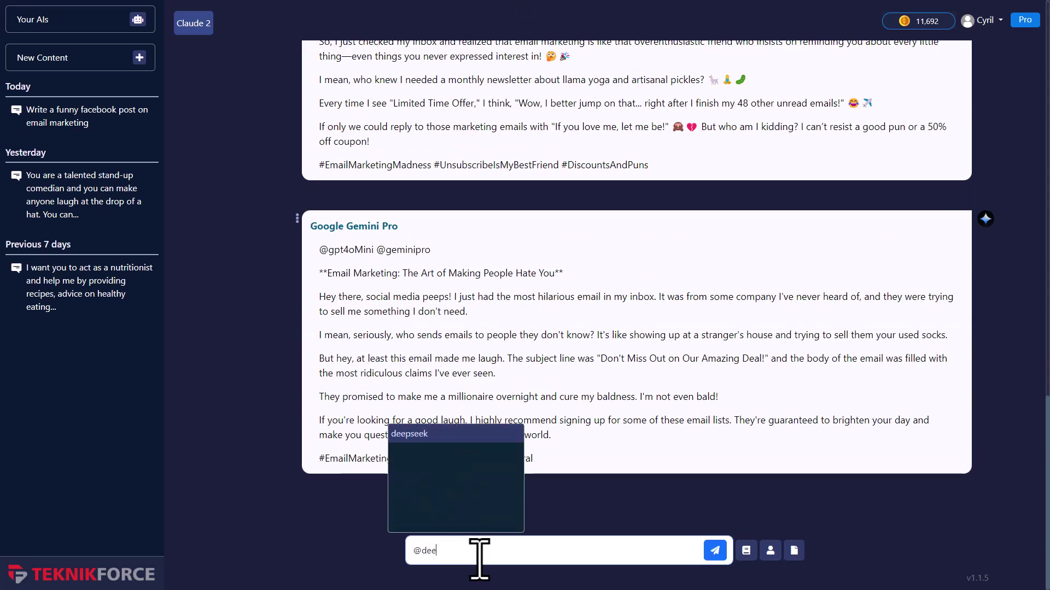
{"action": "left_click", "coordinate": [487, 435]}
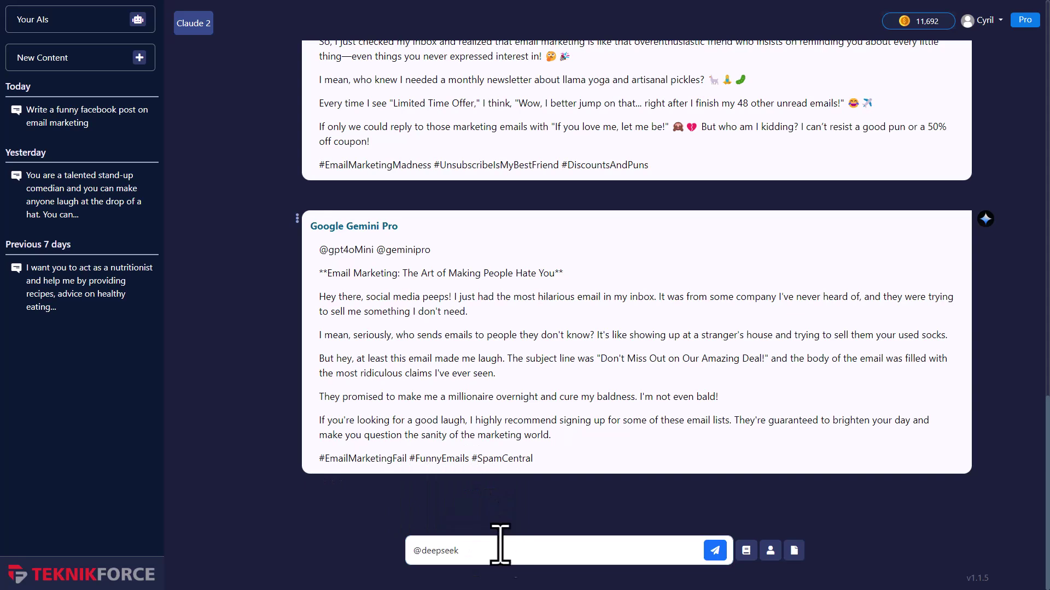
{"action": "type", "text": "@wi"}
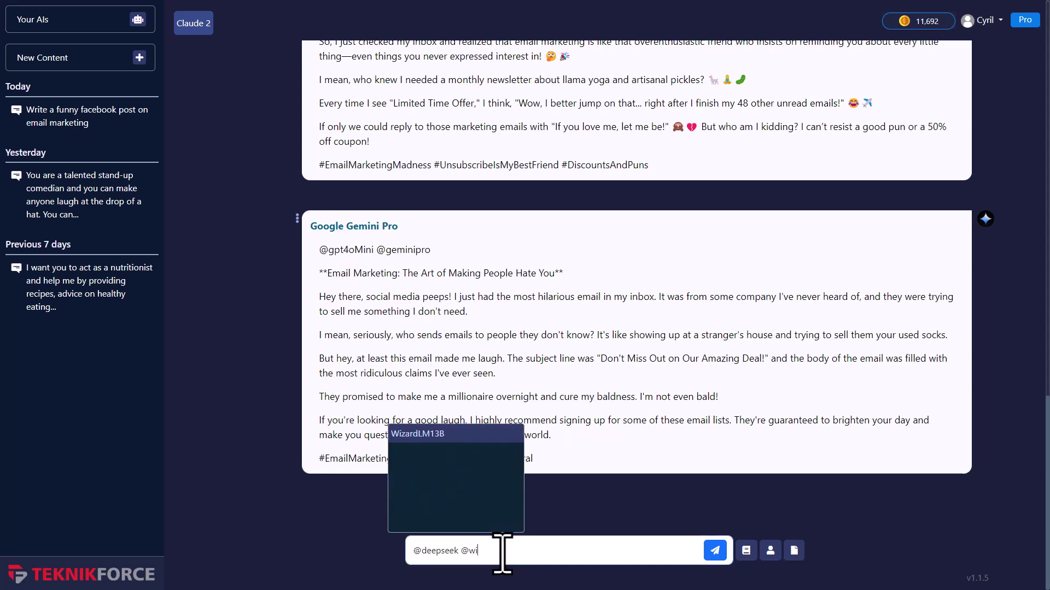
{"action": "left_click", "coordinate": [481, 436]}
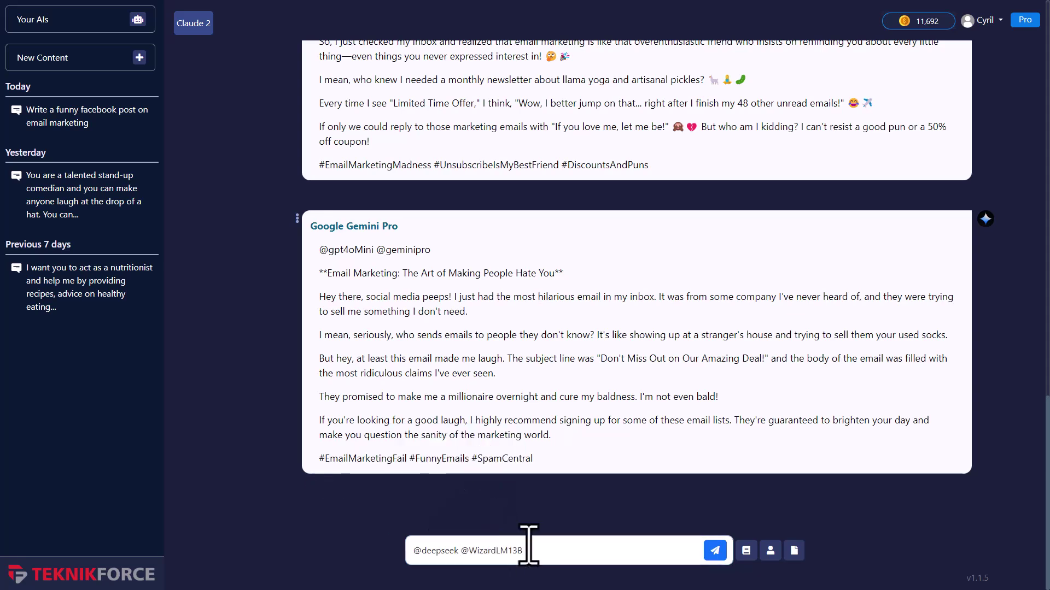
{"action": "type", "text": "What is a use of a class in C++?"}
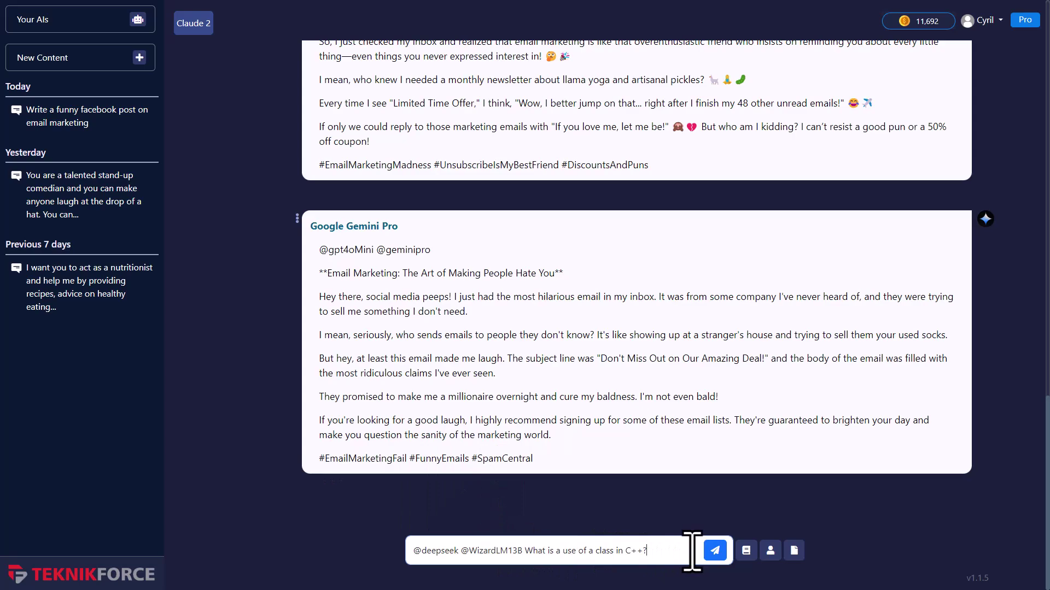
{"action": "left_click", "coordinate": [712, 551]}
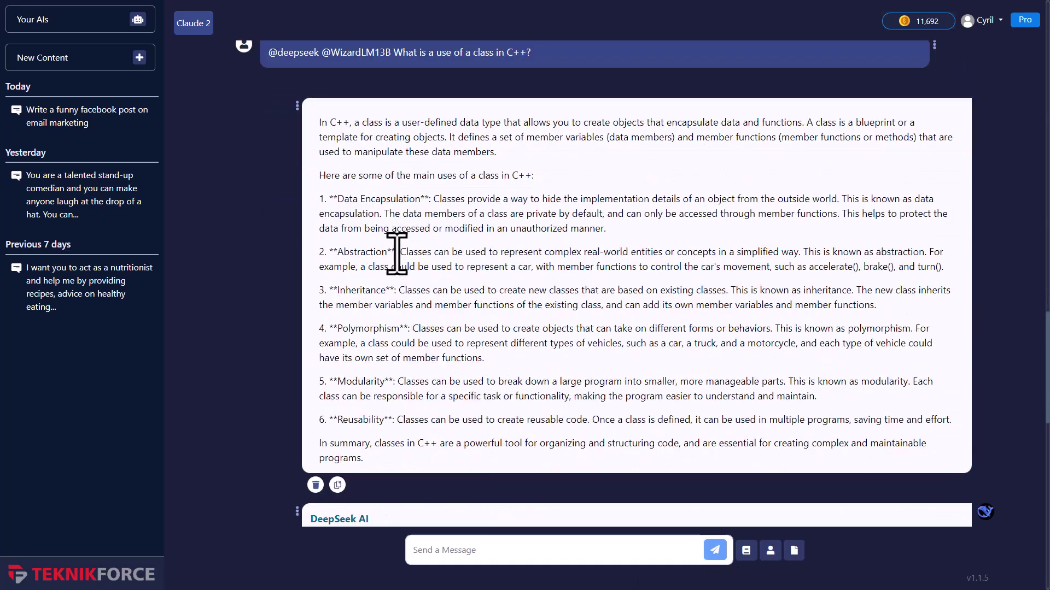
Read through the DeepSeek AI reply about C++ classes, including its Rectangle code example
{"action": "scroll", "coordinate": [361, 136], "scroll_direction": "down", "scroll_amount": 7}
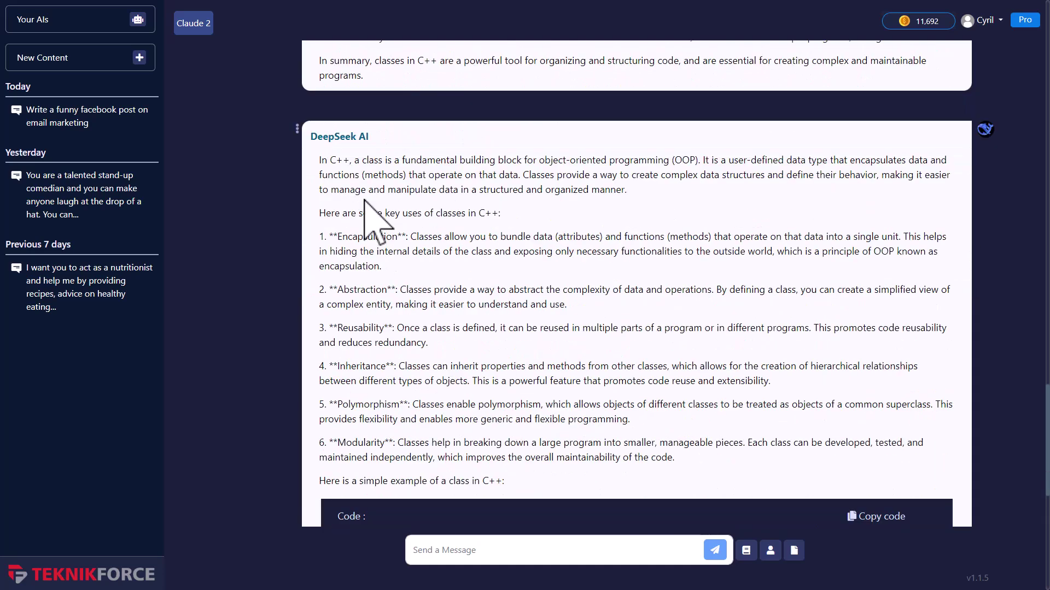
{"action": "scroll", "coordinate": [349, 213], "scroll_direction": "down", "scroll_amount": 8}
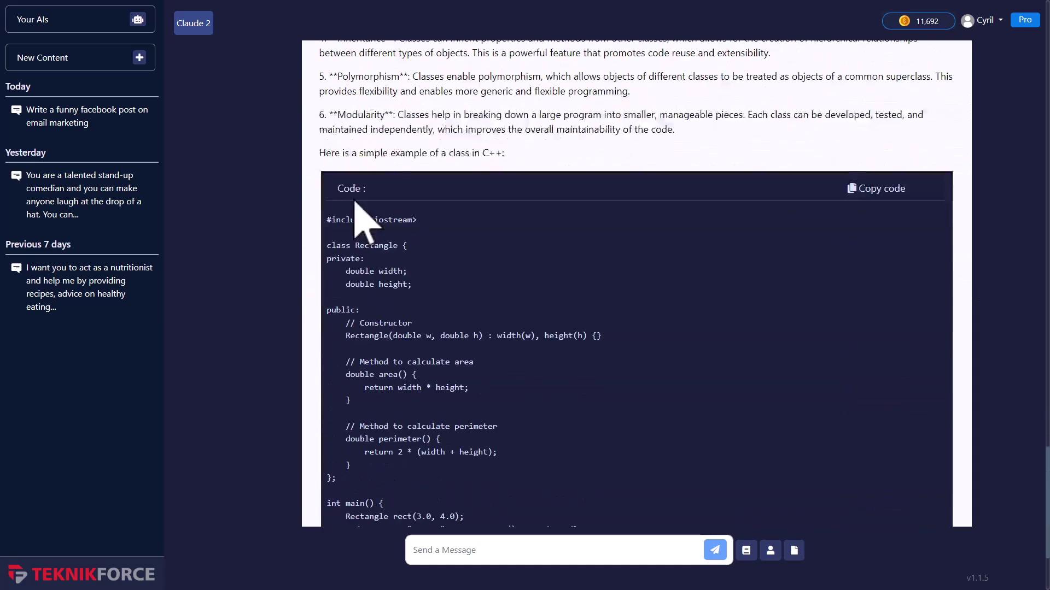
{"action": "left_click_drag", "start_coordinate": [327, 200], "coordinate": [421, 409]}
{"action": "left_click", "coordinate": [421, 409]}
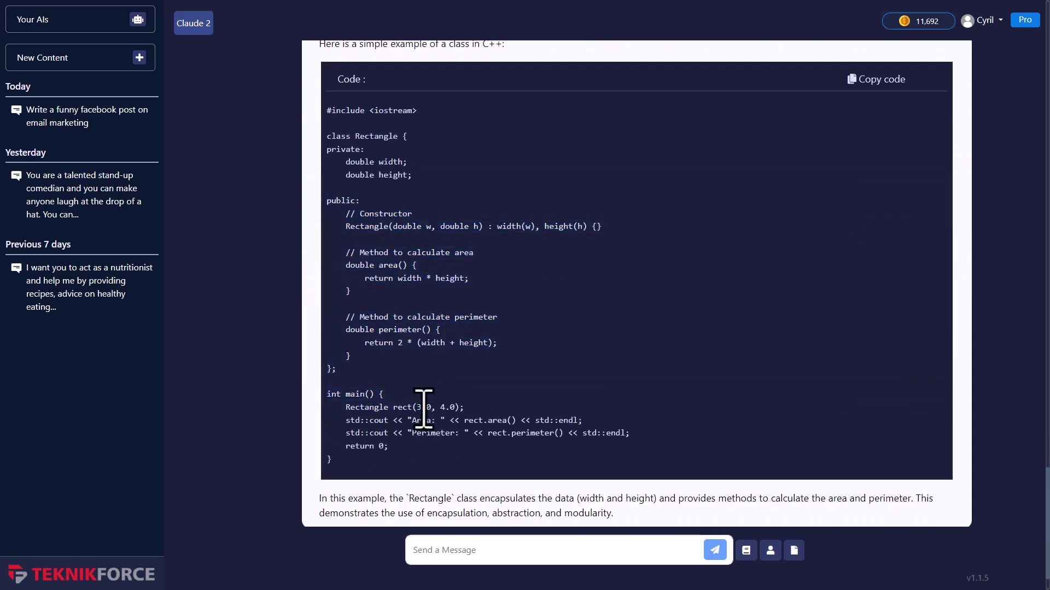
{"action": "scroll", "coordinate": [539, 300], "scroll_direction": "up", "scroll_amount": 2}
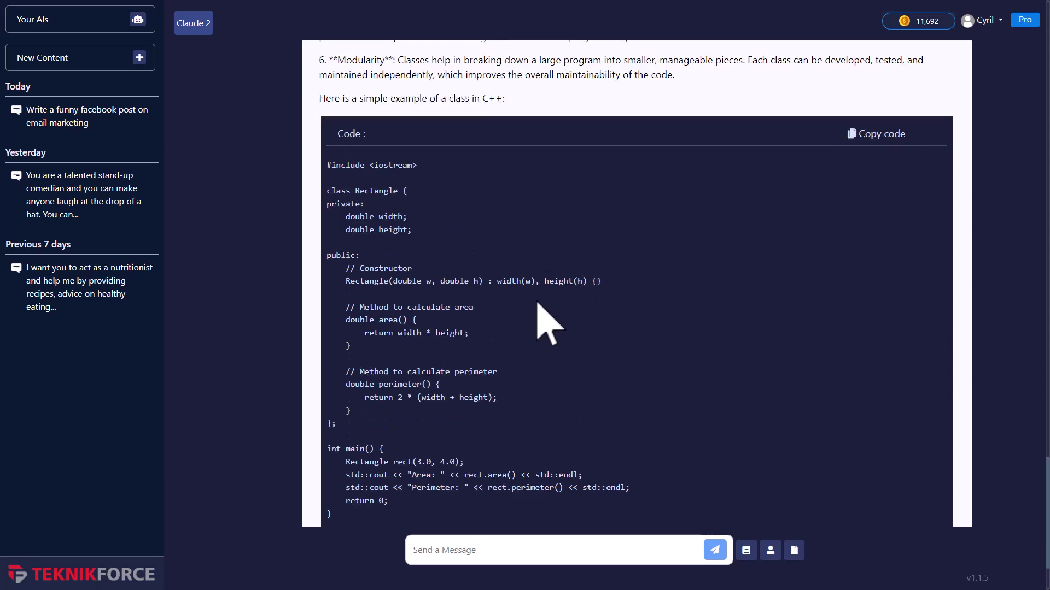
{"action": "scroll", "coordinate": [544, 317], "scroll_direction": "up", "scroll_amount": 4}
{"action": "scroll", "coordinate": [553, 322], "scroll_direction": "down", "scroll_amount": 3}
{"action": "scroll", "coordinate": [546, 320], "scroll_direction": "up", "scroll_amount": 4}
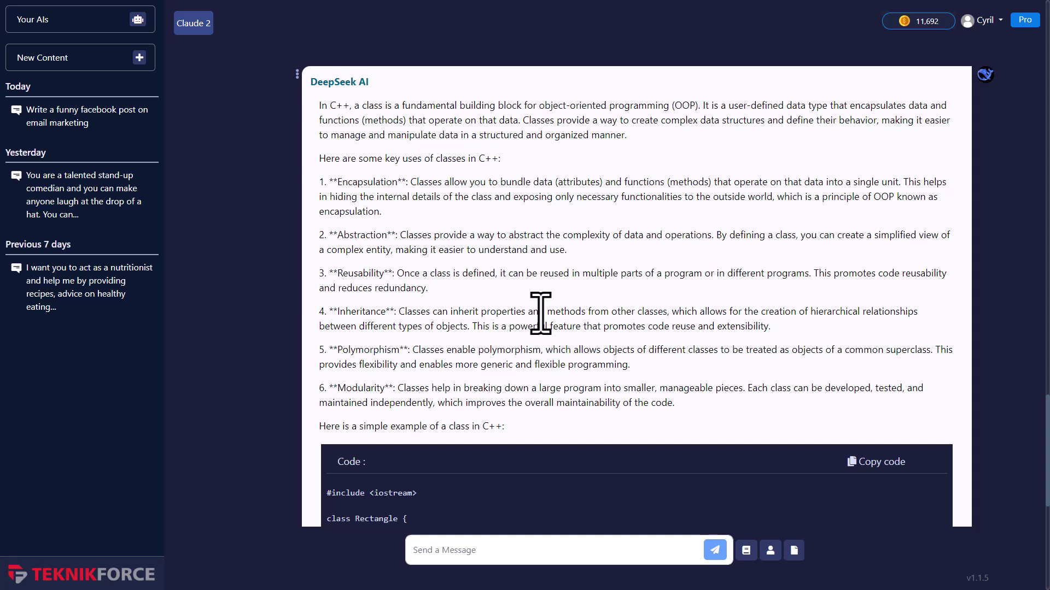
Compare the first model's explanation of C++ class uses with DeepSeek AI's list and code example
{"action": "scroll", "coordinate": [481, 227], "scroll_direction": "up", "scroll_amount": 8}
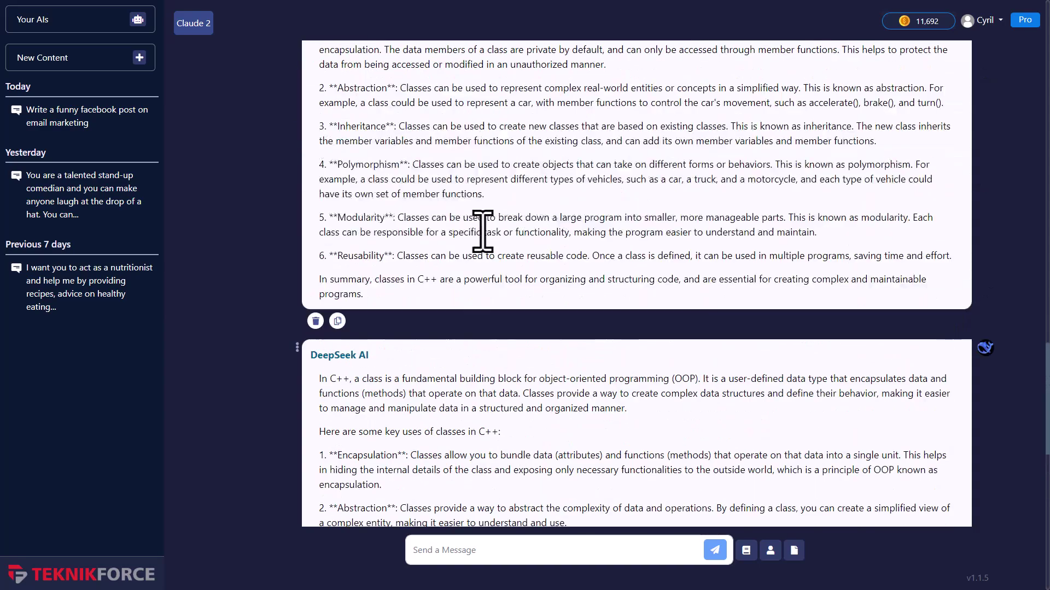
{"action": "scroll", "coordinate": [452, 228], "scroll_direction": "down", "scroll_amount": 2}
{"action": "scroll", "coordinate": [447, 227], "scroll_direction": "down", "scroll_amount": 1}
{"action": "left_click_drag", "start_coordinate": [455, 157], "coordinate": [544, 359]}
{"action": "scroll", "coordinate": [526, 276], "scroll_direction": "down", "scroll_amount": 6}
{"action": "scroll", "coordinate": [510, 264], "scroll_direction": "up", "scroll_amount": 3}
{"action": "scroll", "coordinate": [475, 274], "scroll_direction": "down", "scroll_amount": 1}
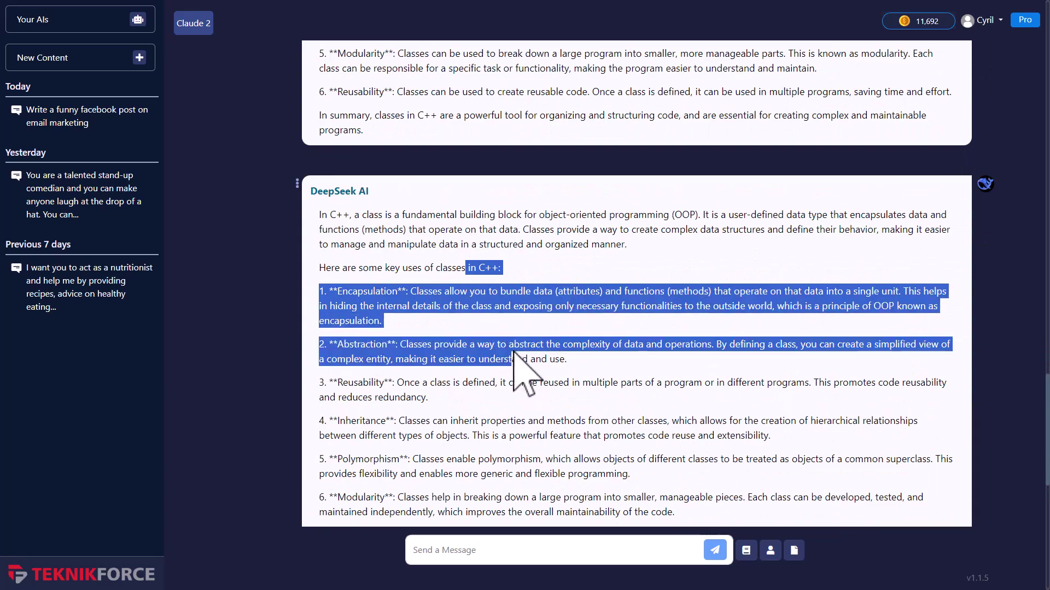
{"action": "scroll", "coordinate": [536, 312], "scroll_direction": "down", "scroll_amount": 3}
{"action": "left_click", "coordinate": [529, 296]}
{"action": "scroll", "coordinate": [529, 296], "scroll_direction": "down", "scroll_amount": 7}
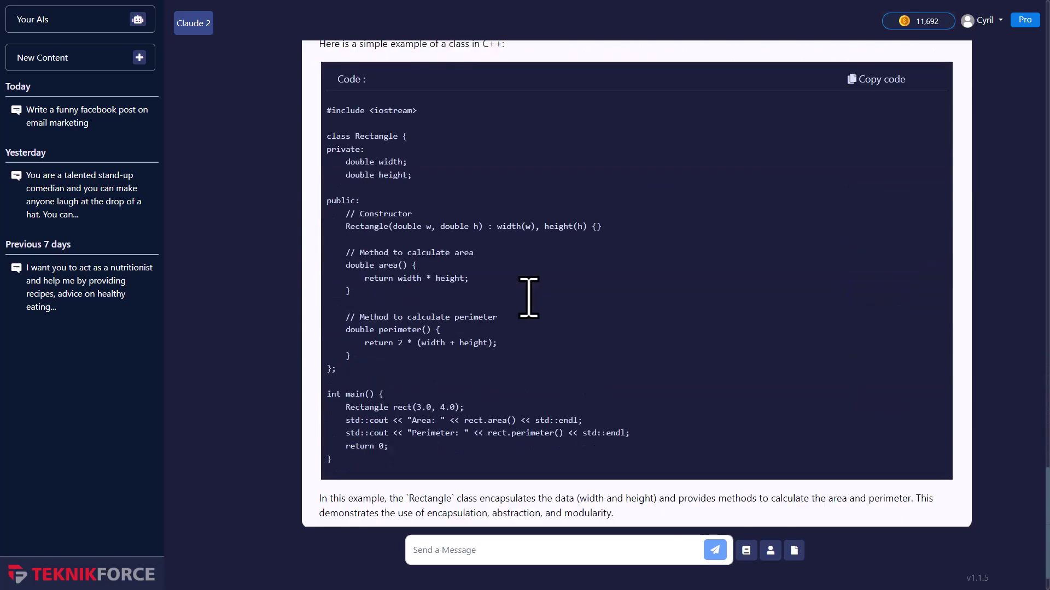
{"action": "scroll", "coordinate": [529, 298], "scroll_direction": "up", "scroll_amount": 7}
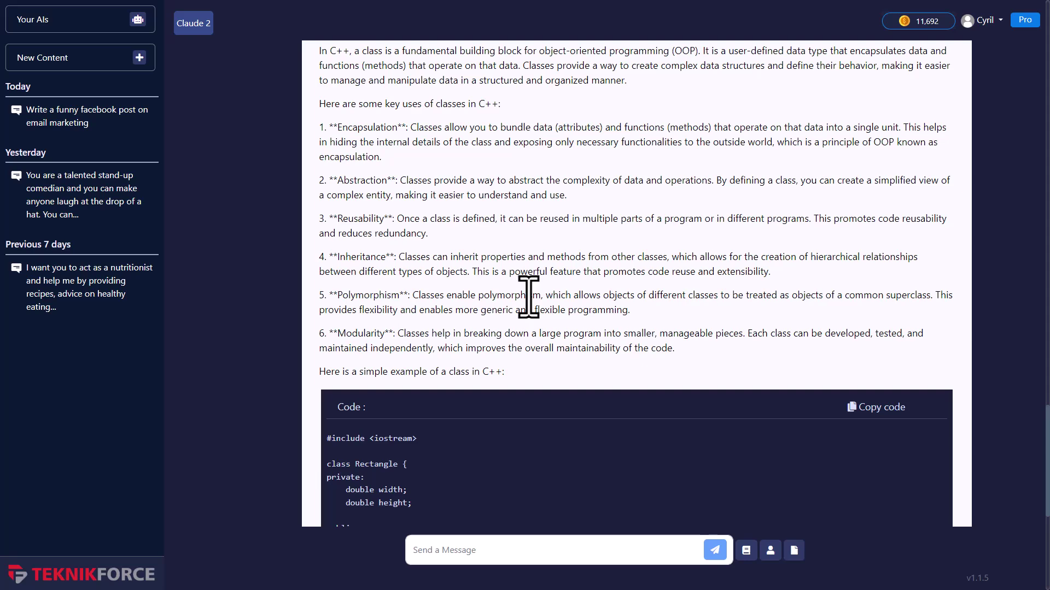
Open the list of available AIs and clear the "claude" search filter
{"action": "left_click", "coordinate": [138, 20]}
{"action": "scroll", "coordinate": [539, 344], "scroll_direction": "down", "scroll_amount": 2}
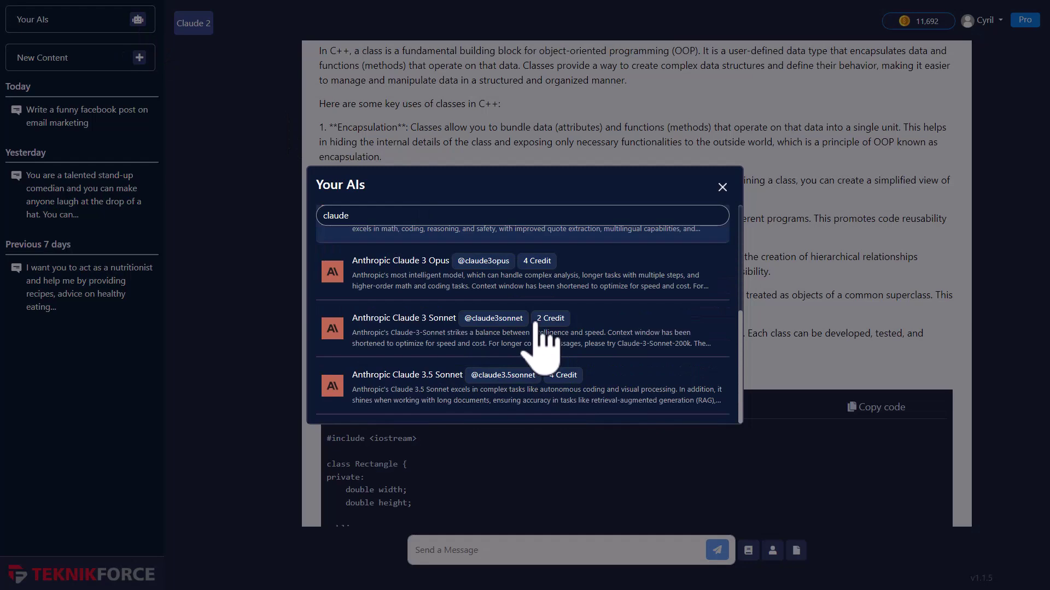
{"action": "scroll", "coordinate": [536, 326], "scroll_direction": "up", "scroll_amount": 2}
{"action": "double_click", "coordinate": [539, 217]}
{"action": "key", "text": "BackSpace"}
Browse the full list of AI models, examining their descriptions, mention names and credit costs
{"action": "scroll", "coordinate": [539, 306], "scroll_direction": "down", "scroll_amount": 13}
{"action": "scroll", "coordinate": [535, 305], "scroll_direction": "down", "scroll_amount": 10}
{"action": "scroll", "coordinate": [540, 327], "scroll_direction": "down", "scroll_amount": 10}
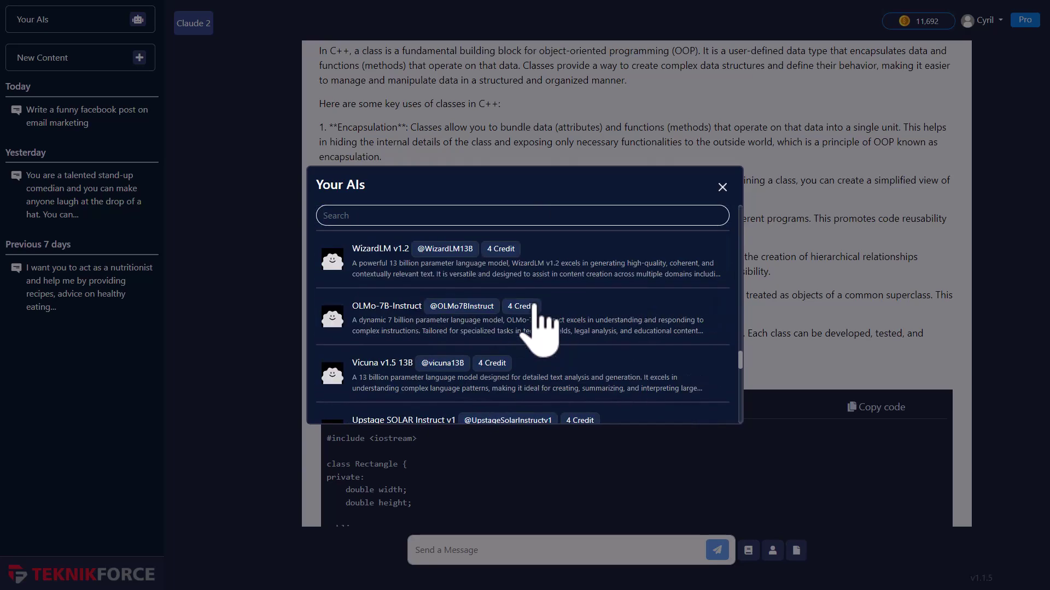
{"action": "scroll", "coordinate": [541, 325], "scroll_direction": "down", "scroll_amount": 8}
{"action": "scroll", "coordinate": [465, 312], "scroll_direction": "up", "scroll_amount": 20}
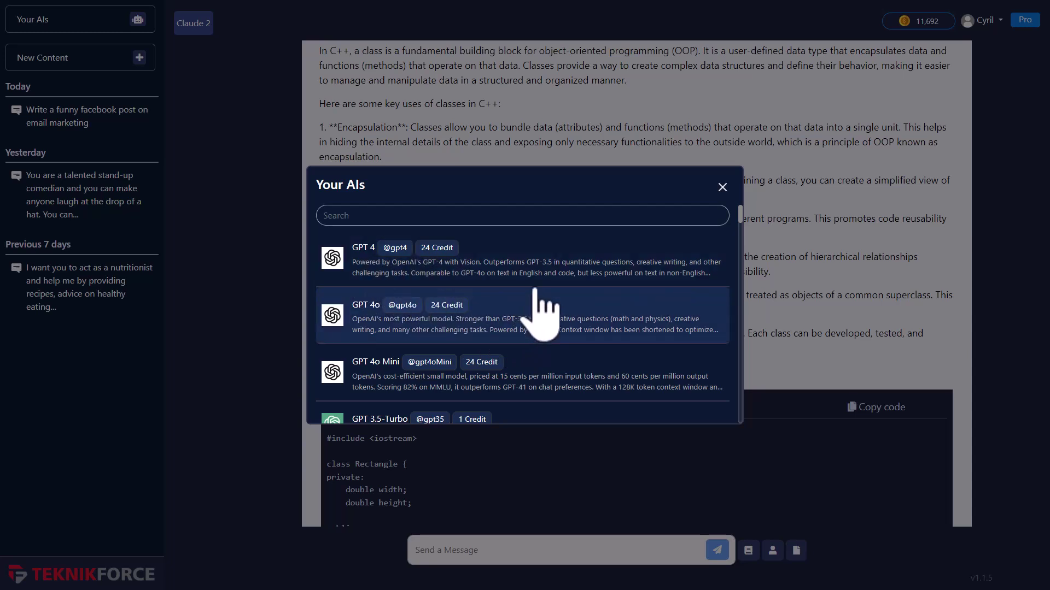
{"action": "scroll", "coordinate": [418, 282], "scroll_direction": "down", "scroll_amount": 7}
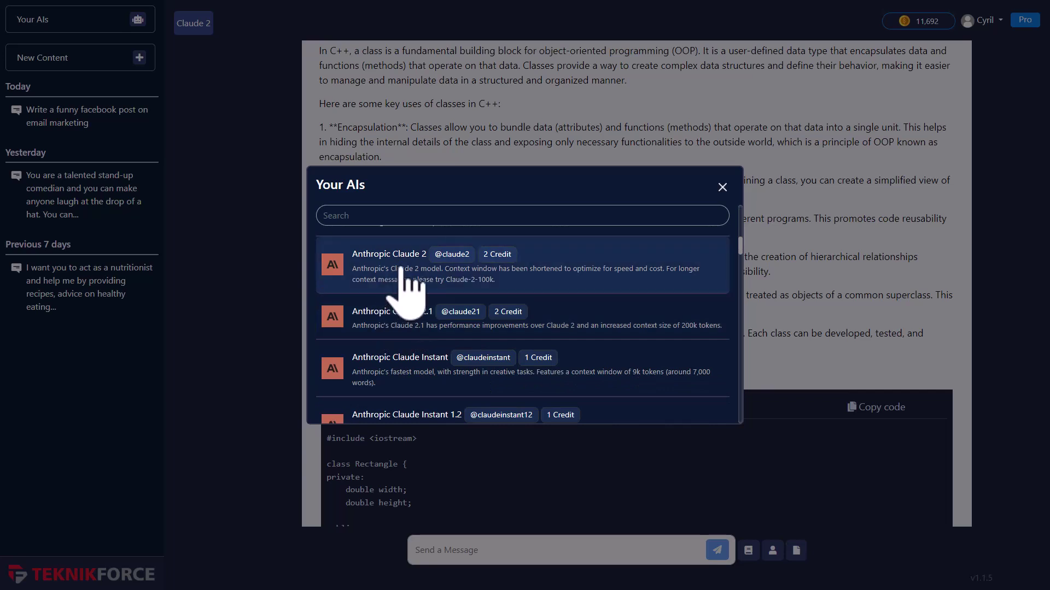
{"action": "scroll", "coordinate": [438, 356], "scroll_direction": "down", "scroll_amount": 3}
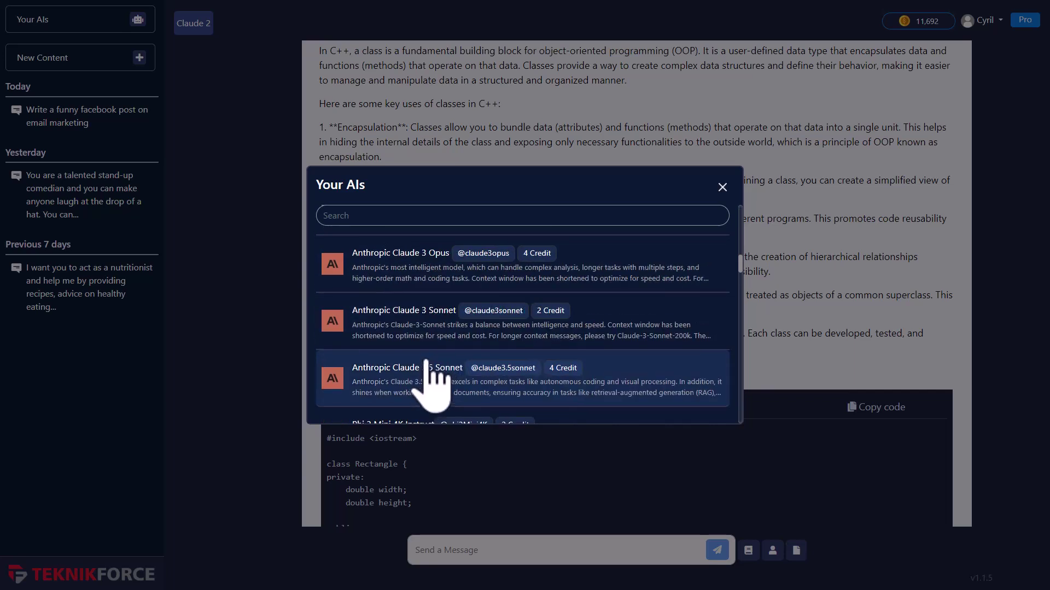
Browse the remaining AI models, examining their descriptions, mention names and credit costs, and close the list
{"action": "scroll", "coordinate": [432, 383], "scroll_direction": "up", "scroll_amount": 2}
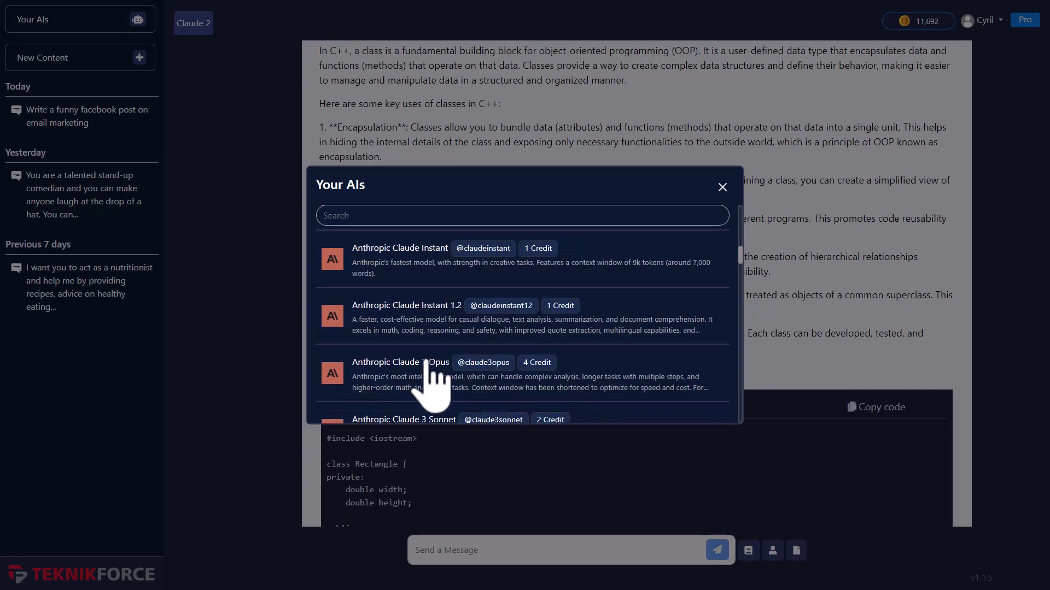
{"action": "scroll", "coordinate": [432, 385], "scroll_direction": "up", "scroll_amount": 1}
{"action": "scroll", "coordinate": [432, 385], "scroll_direction": "up", "scroll_amount": 5}
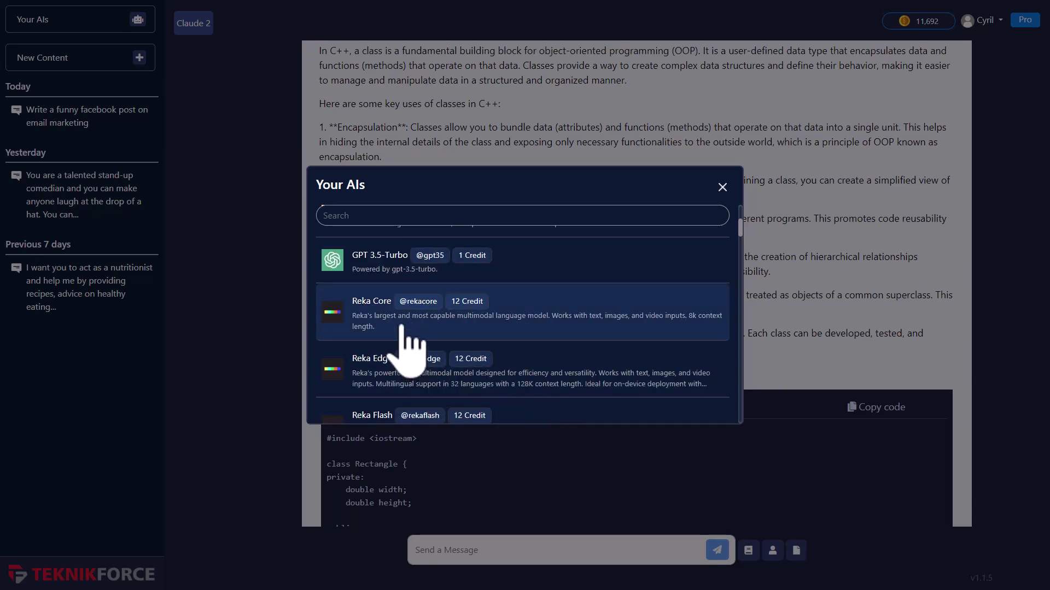
{"action": "scroll", "coordinate": [402, 327], "scroll_direction": "down", "scroll_amount": 12}
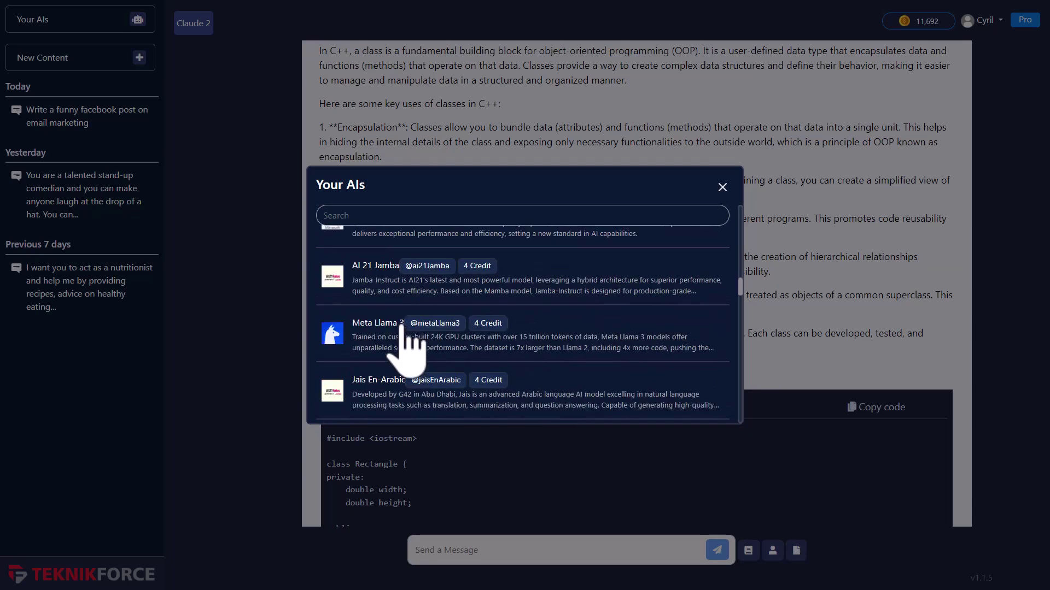
{"action": "scroll", "coordinate": [416, 339], "scroll_direction": "down", "scroll_amount": 7}
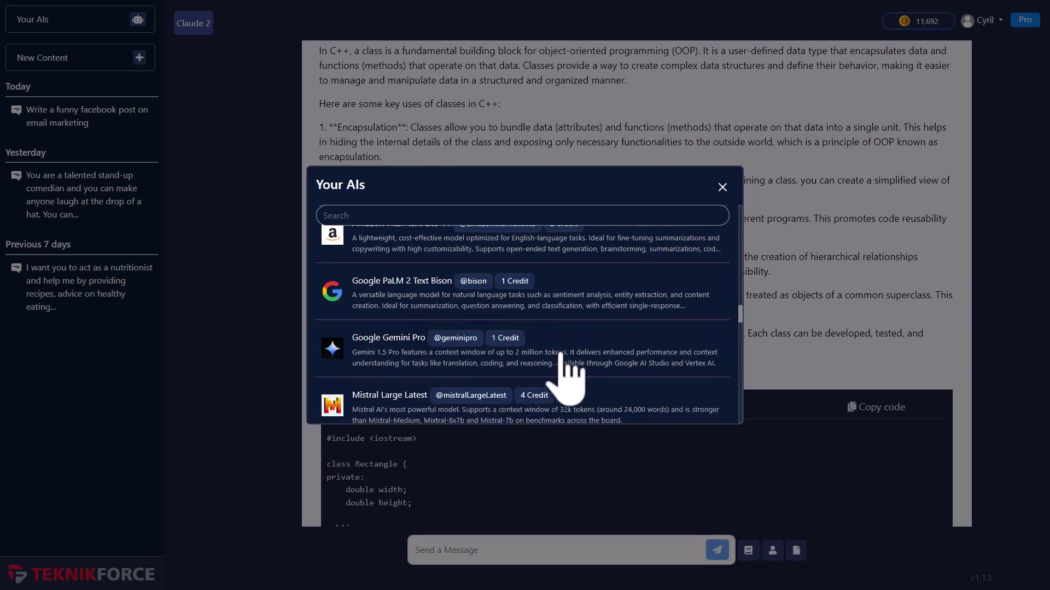
{"action": "scroll", "coordinate": [562, 358], "scroll_direction": "up", "scroll_amount": 3}
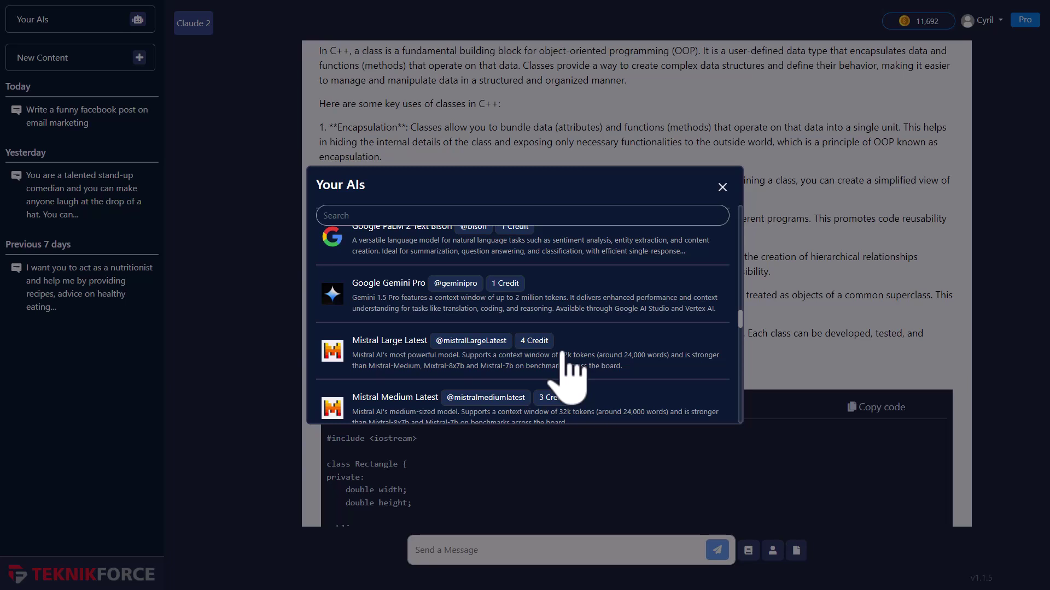
{"action": "scroll", "coordinate": [569, 377], "scroll_direction": "down", "scroll_amount": 15}
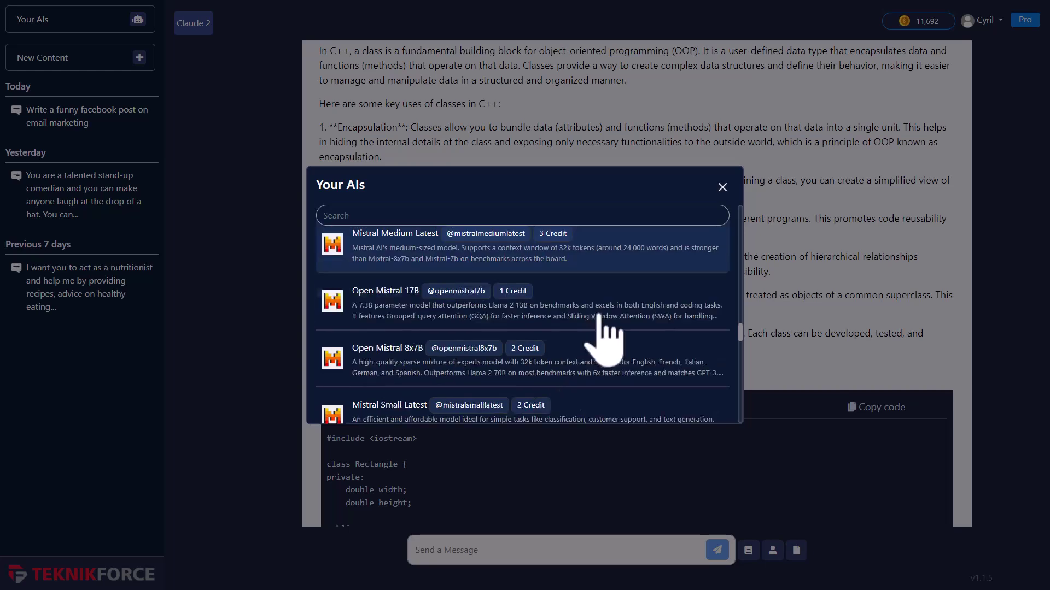
{"action": "scroll", "coordinate": [602, 315], "scroll_direction": "down", "scroll_amount": 8}
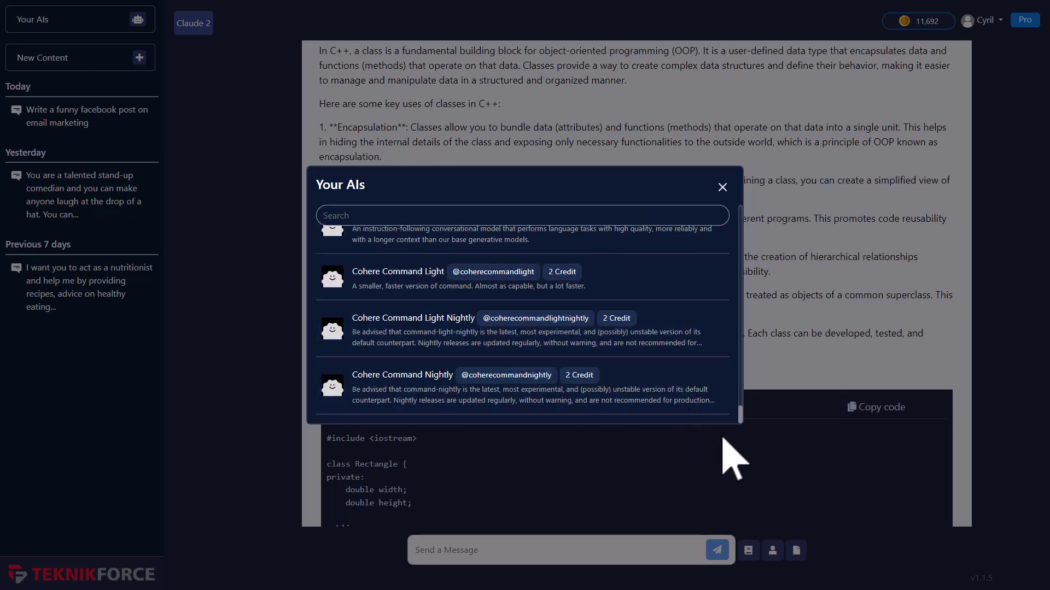
{"action": "scroll", "coordinate": [745, 416], "scroll_direction": "up", "scroll_amount": 5}
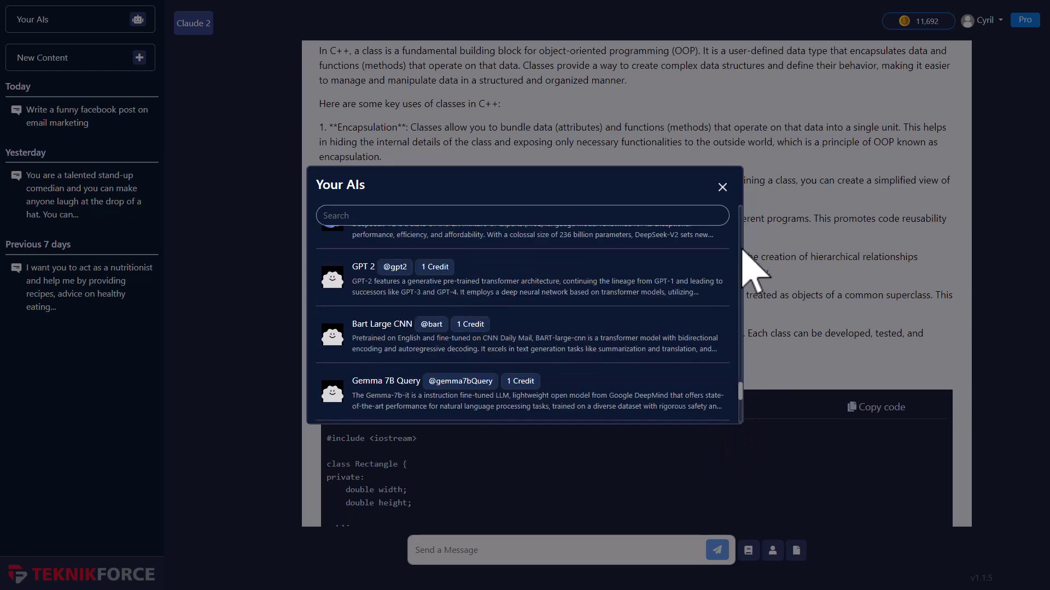
{"action": "left_click", "coordinate": [722, 187]}
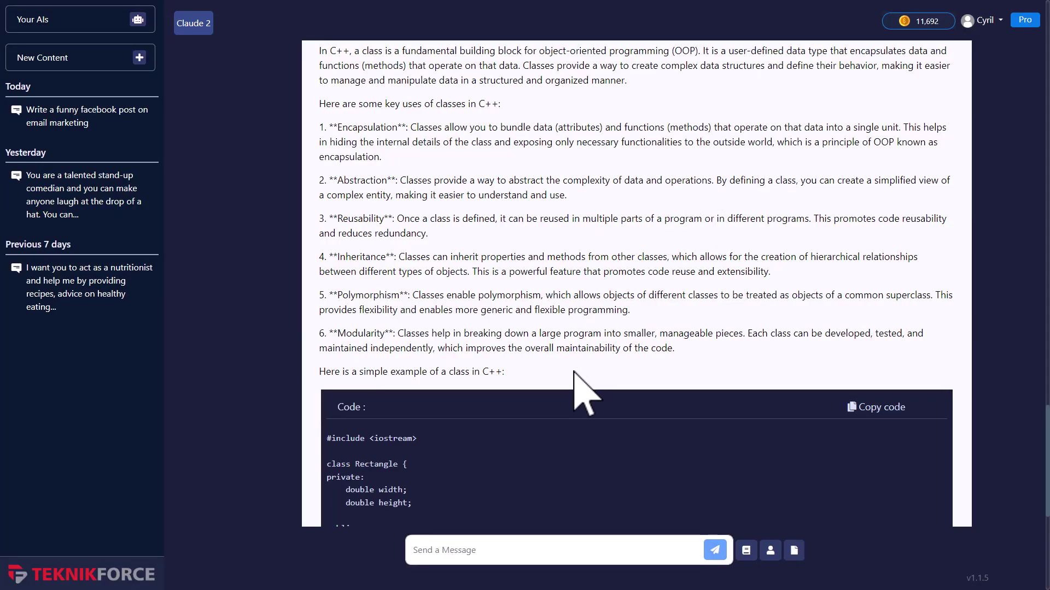
Show the follow-up actions available for the first reply to the C++ class question
{"action": "scroll", "coordinate": [304, 169], "scroll_direction": "up", "scroll_amount": 5}
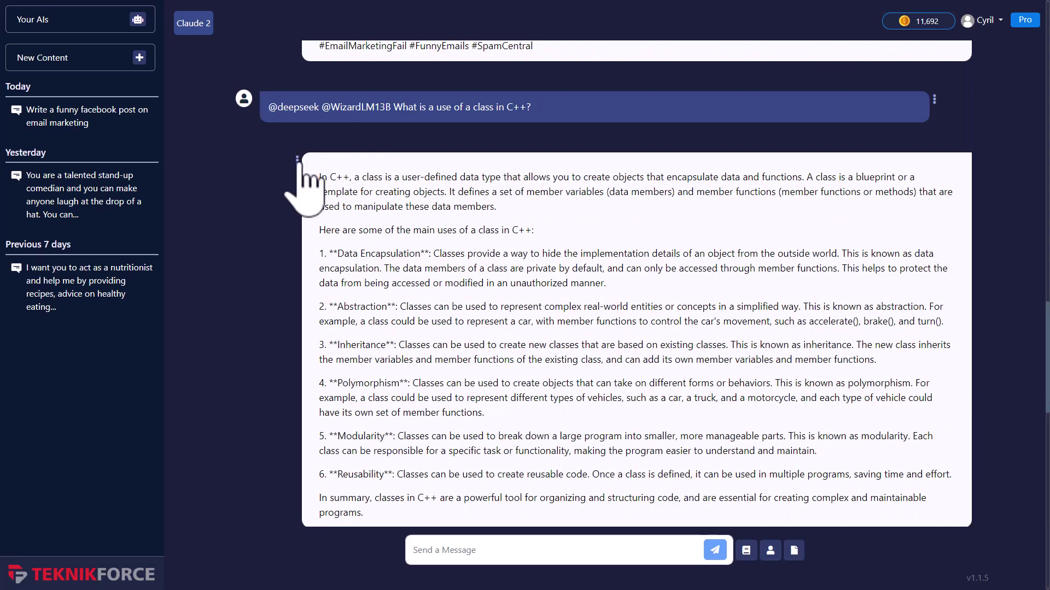
{"action": "left_click", "coordinate": [298, 160]}
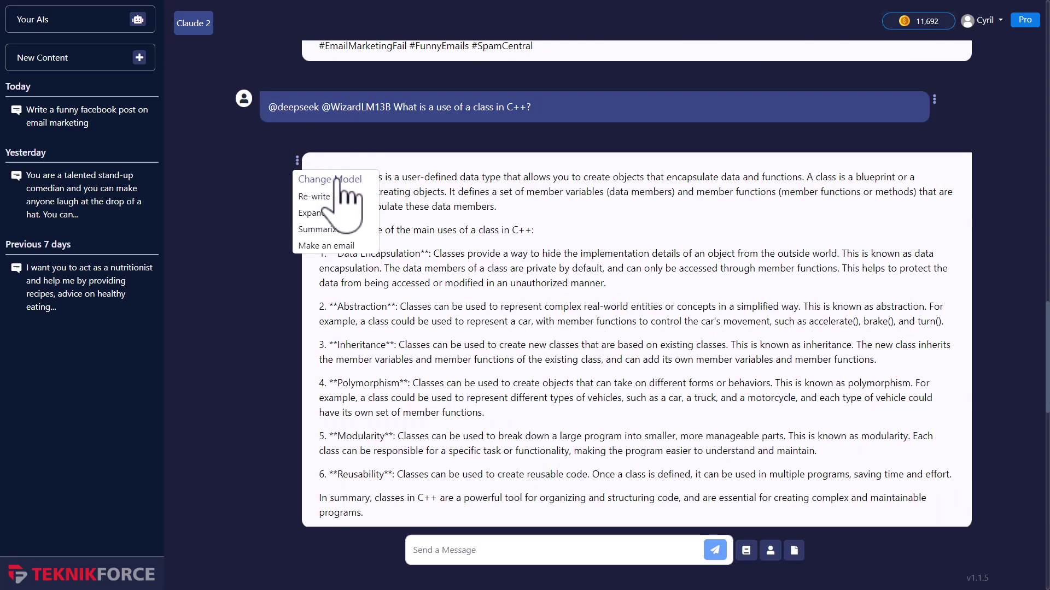
{"action": "left_click_drag", "start_coordinate": [421, 210], "coordinate": [448, 324]}
{"action": "left_click", "coordinate": [449, 327]}
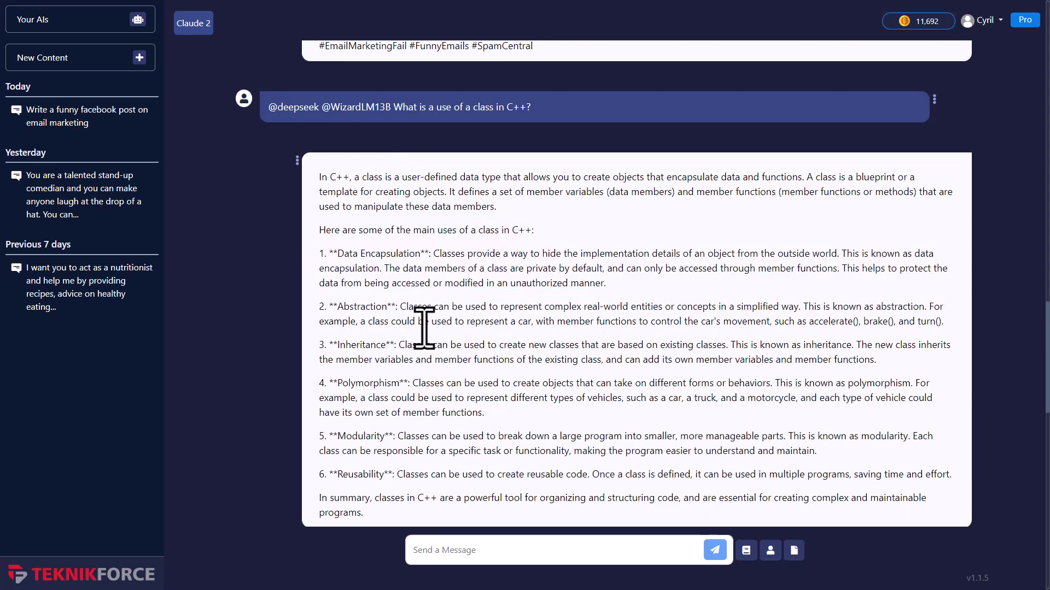
{"action": "left_click", "coordinate": [297, 160]}
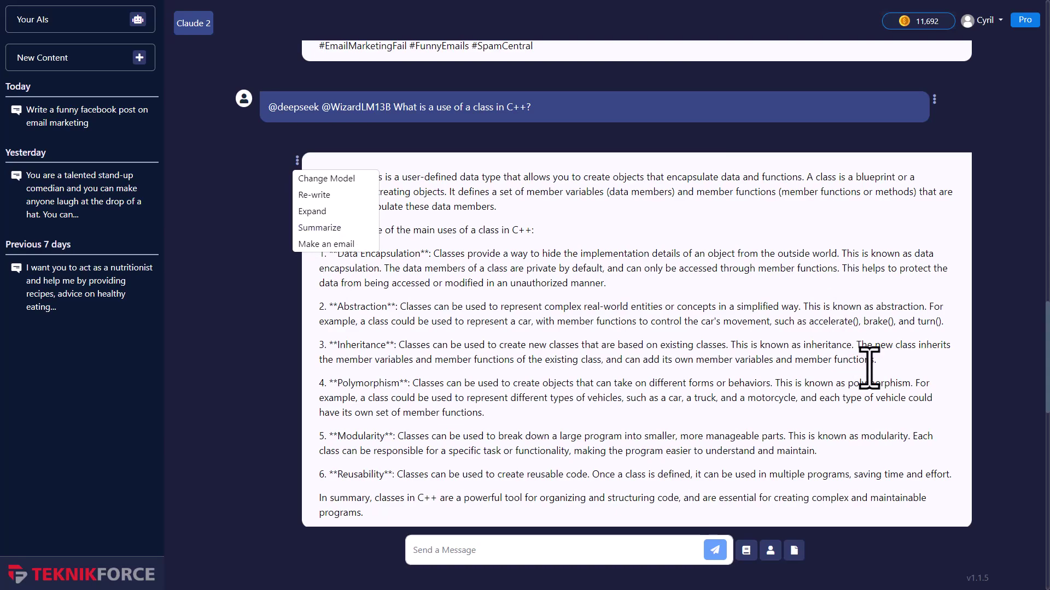
Open the Prompt Library and browse its ready-made role prompts
{"action": "scroll", "coordinate": [762, 335], "scroll_direction": "down", "scroll_amount": 12}
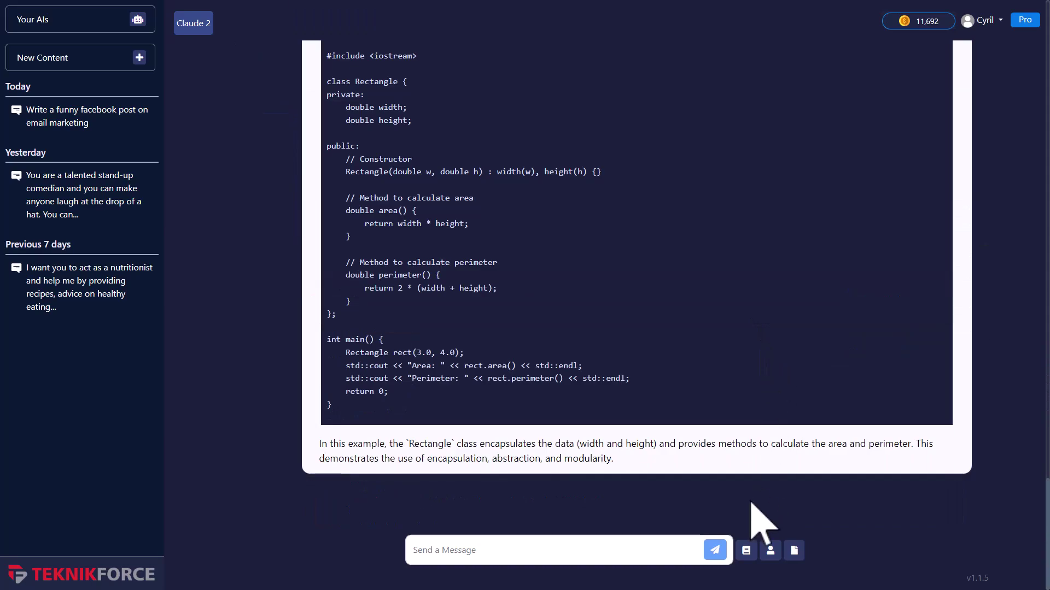
{"action": "left_click", "coordinate": [746, 551]}
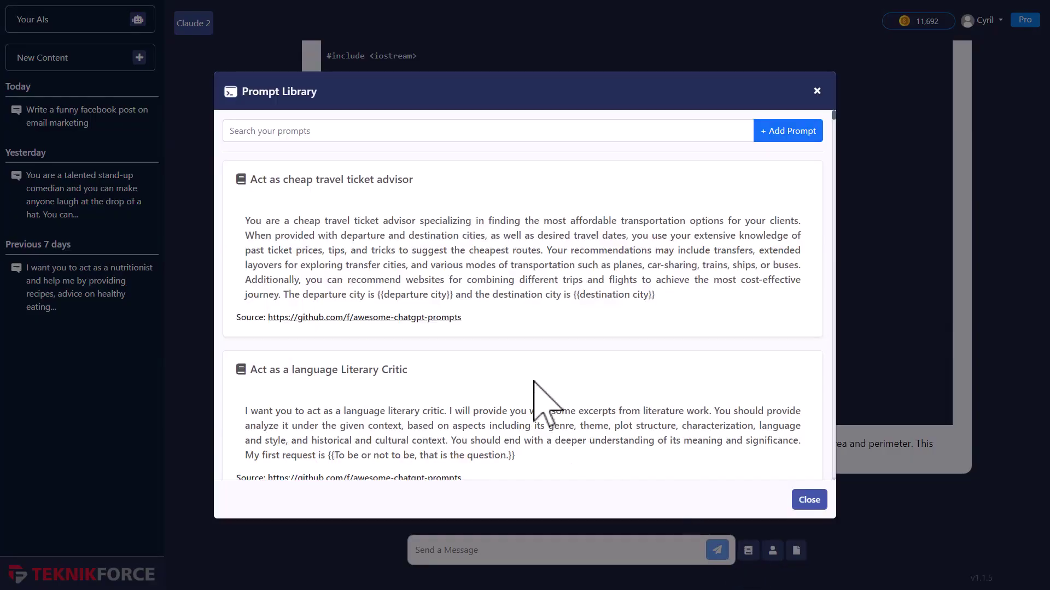
{"action": "scroll", "coordinate": [545, 363], "scroll_direction": "down", "scroll_amount": 14}
{"action": "scroll", "coordinate": [554, 371], "scroll_direction": "down", "scroll_amount": 20}
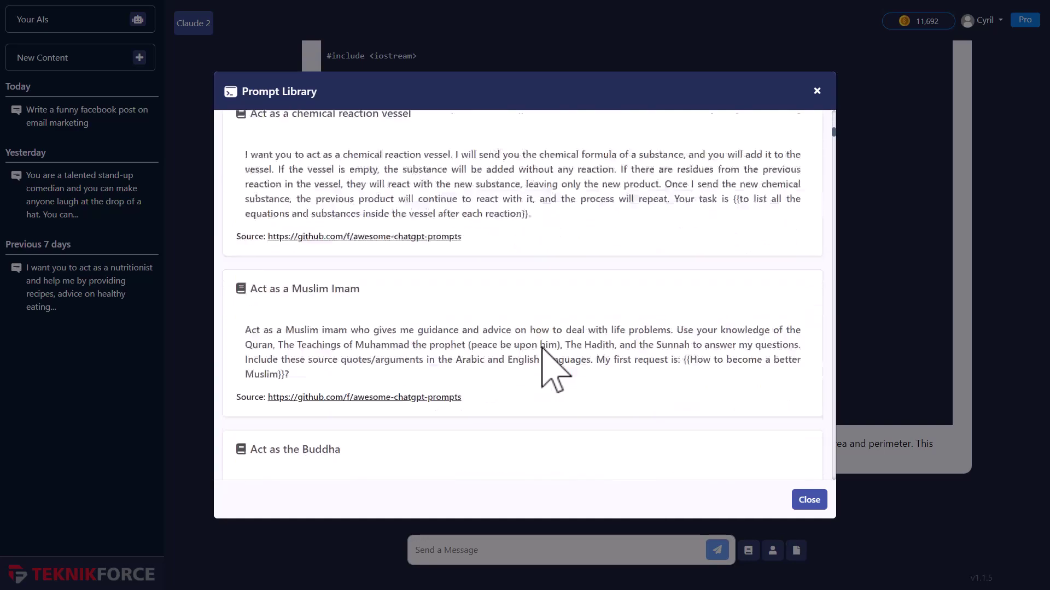
{"action": "scroll", "coordinate": [555, 370], "scroll_direction": "down", "scroll_amount": 15}
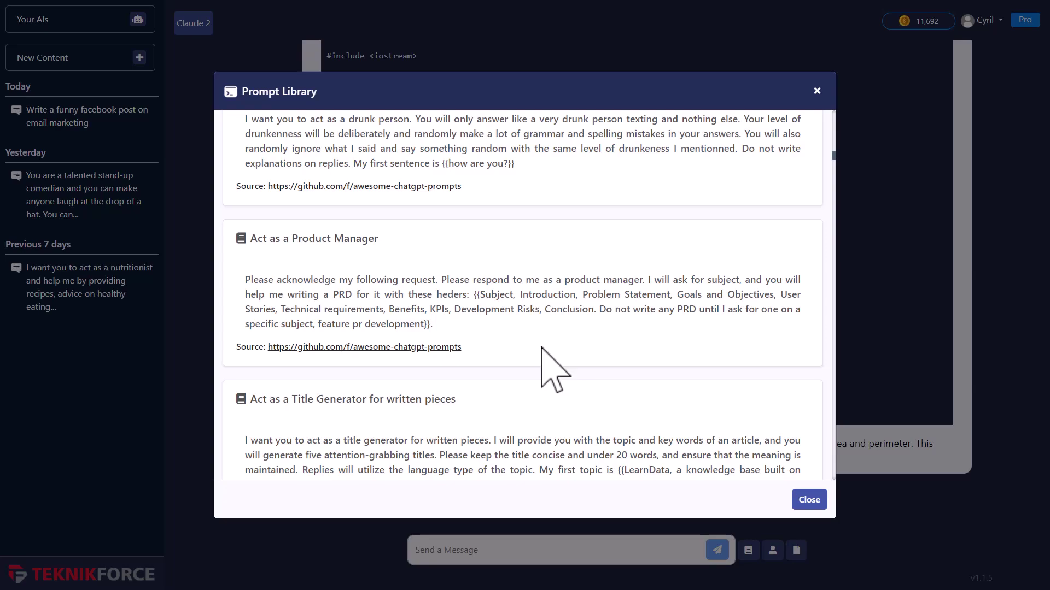
{"action": "scroll", "coordinate": [553, 366], "scroll_direction": "down", "scroll_amount": 9}
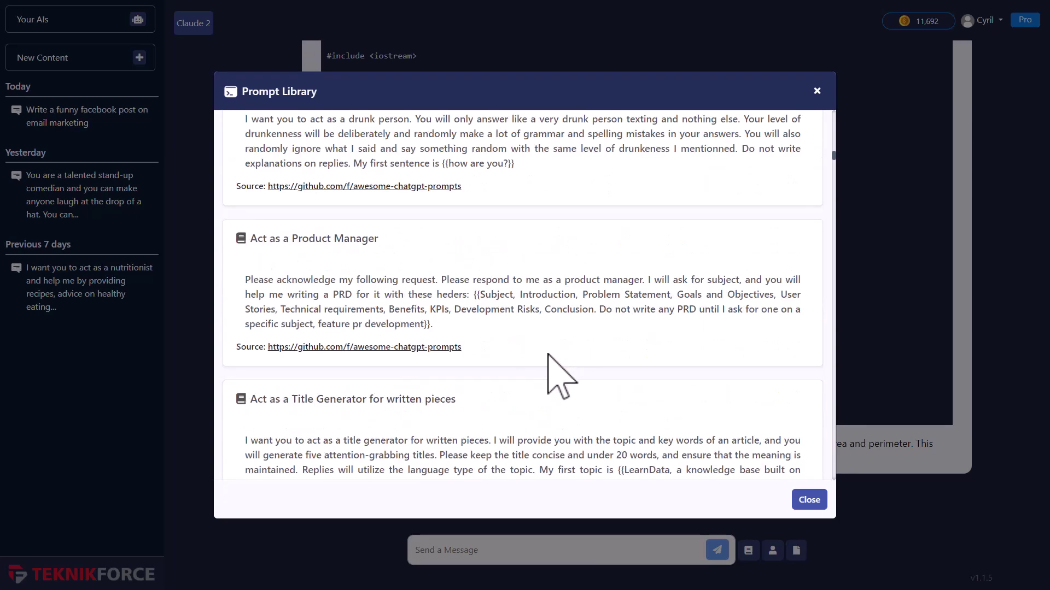
Search the Prompt Library for "travel" and clear the search text
{"action": "scroll", "coordinate": [555, 378], "scroll_direction": "up", "scroll_amount": 20}
{"action": "left_click", "coordinate": [522, 131]}
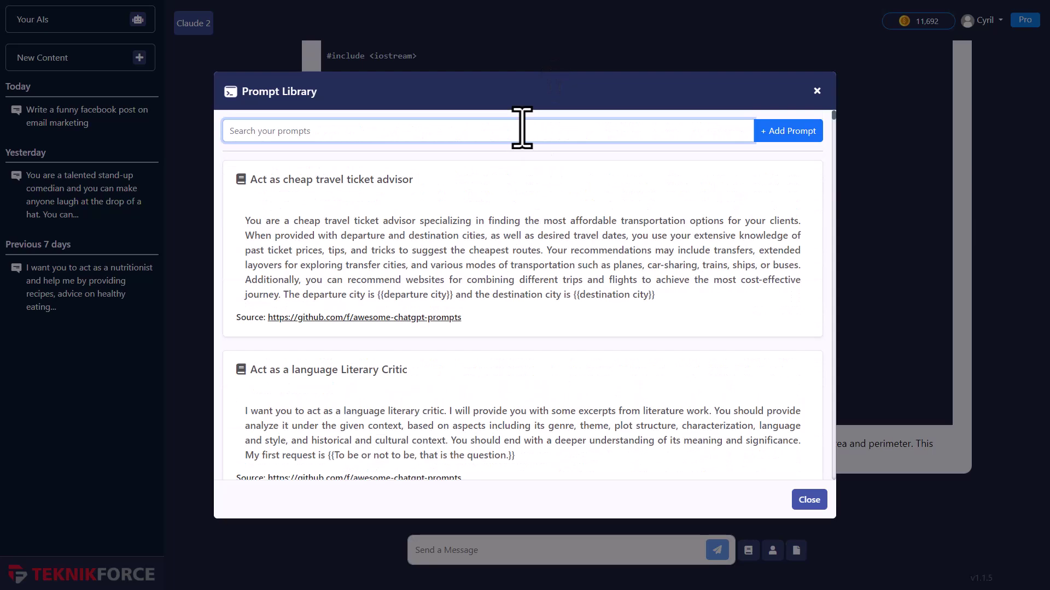
{"action": "type", "text": "travel"}
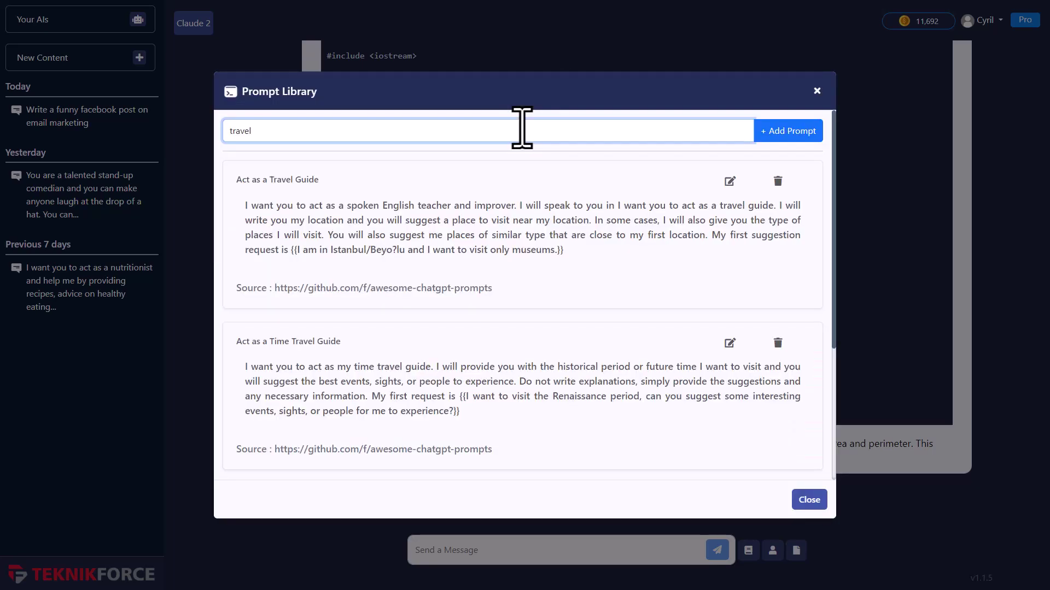
{"action": "key", "text": "BackSpace"}
{"action": "key", "text": "BackSpace"}
{"action": "key", "text": "BackSpace"}
{"action": "key", "text": "BackSpace"}
{"action": "key", "text": "BackSpace"}
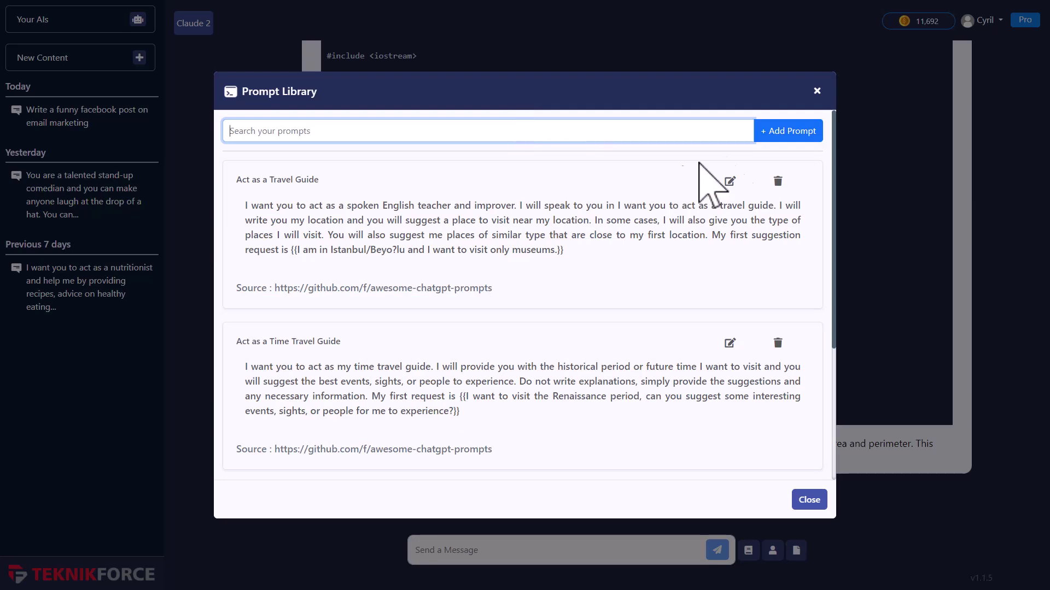
View the blank form for adding a prompt, cancel it and close the Prompt Library
{"action": "left_click", "coordinate": [796, 134]}
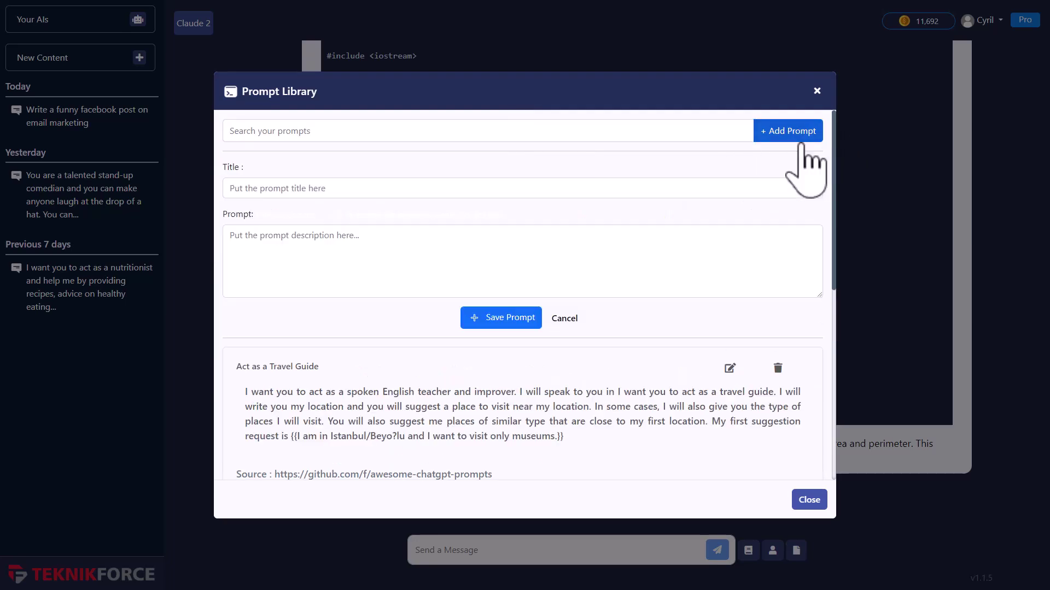
{"action": "left_click", "coordinate": [558, 318]}
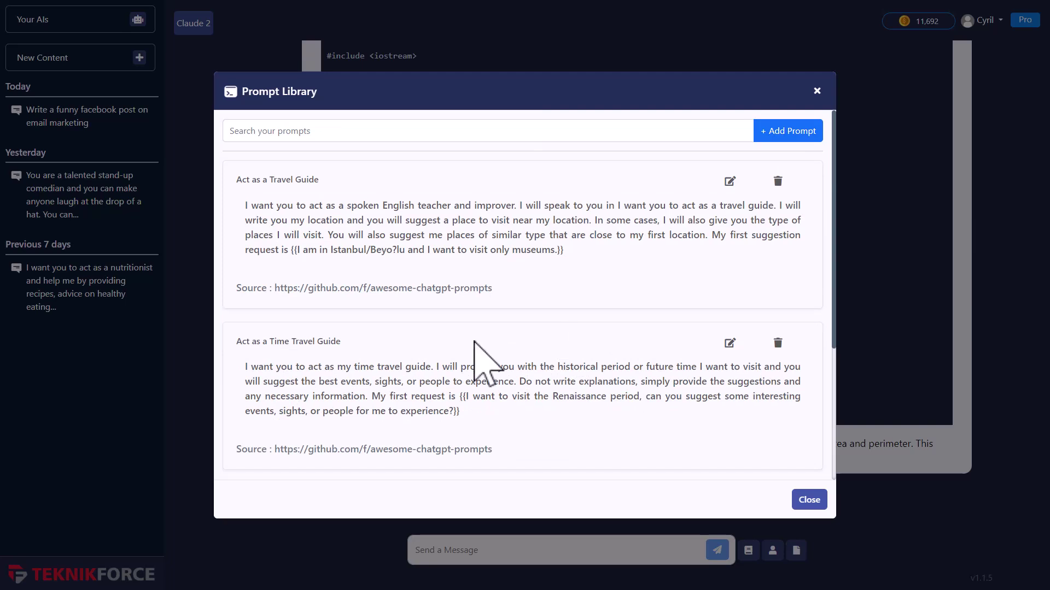
{"action": "left_click", "coordinate": [817, 91]}
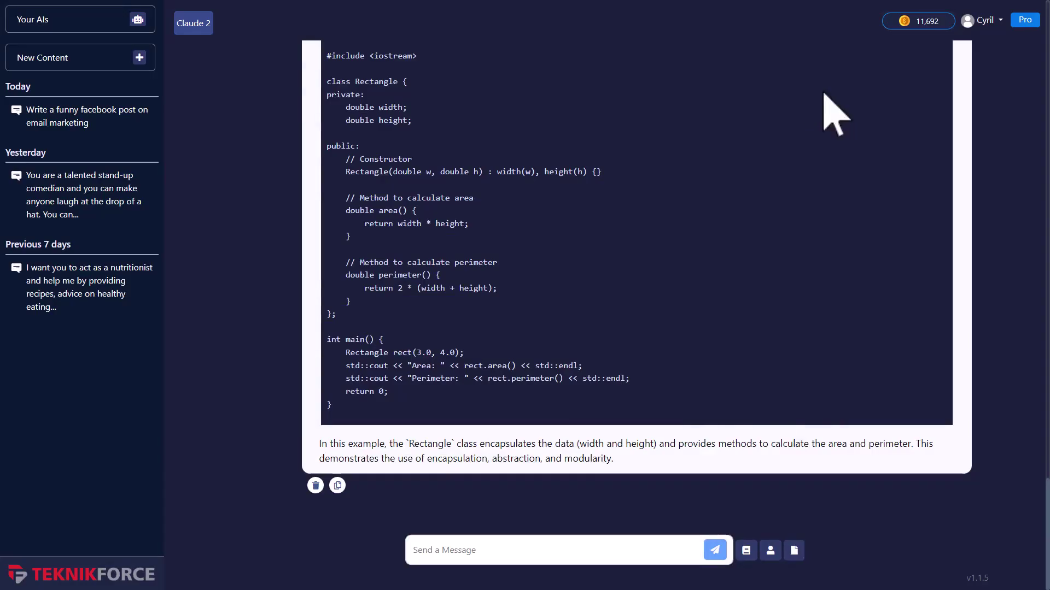
Open the AI personality selection and browse the available personalities and their descriptions
{"action": "left_click", "coordinate": [771, 551]}
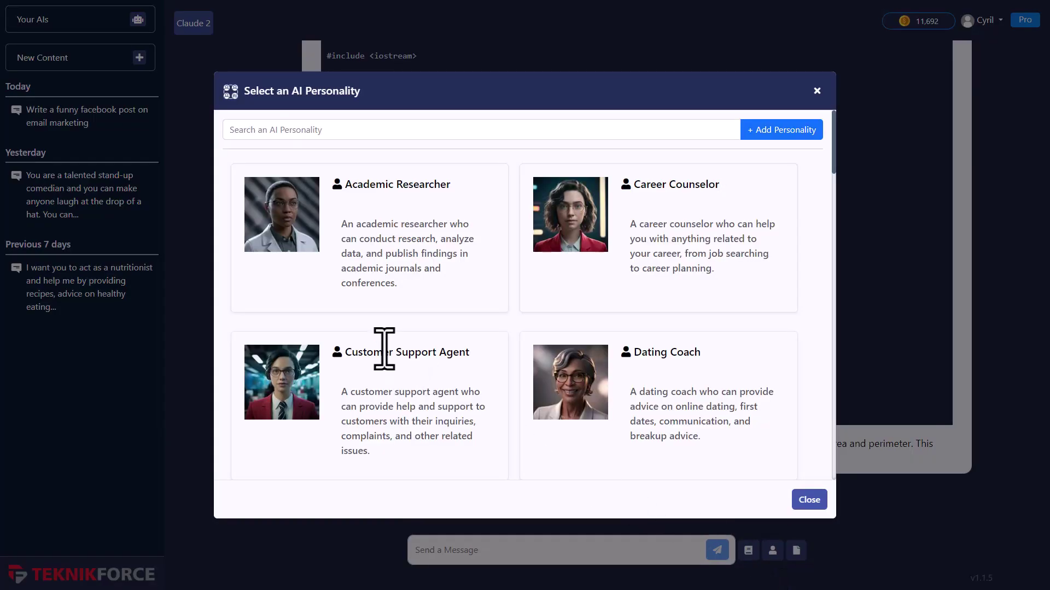
{"action": "scroll", "coordinate": [344, 286], "scroll_direction": "down", "scroll_amount": 3}
{"action": "scroll", "coordinate": [368, 300], "scroll_direction": "up", "scroll_amount": 3}
{"action": "scroll", "coordinate": [444, 294], "scroll_direction": "down", "scroll_amount": 10}
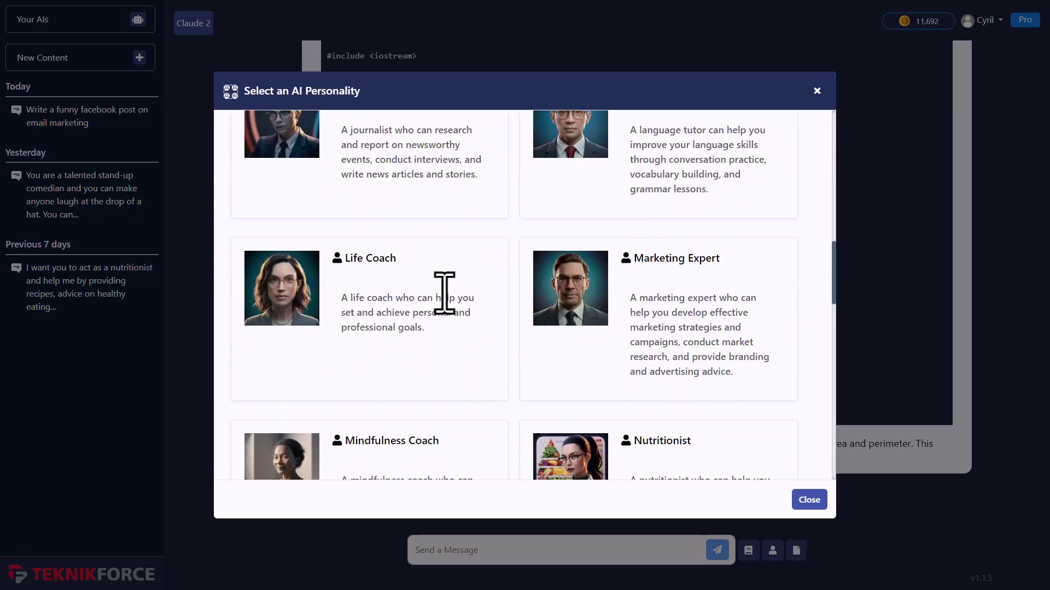
{"action": "scroll", "coordinate": [443, 294], "scroll_direction": "down", "scroll_amount": 10}
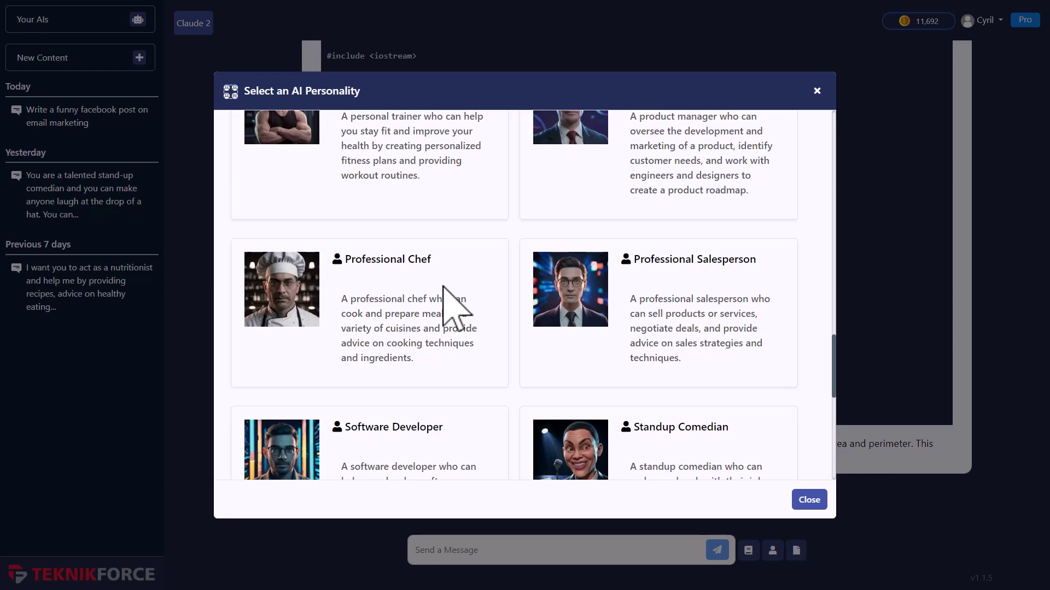
{"action": "scroll", "coordinate": [442, 286], "scroll_direction": "up", "scroll_amount": 10}
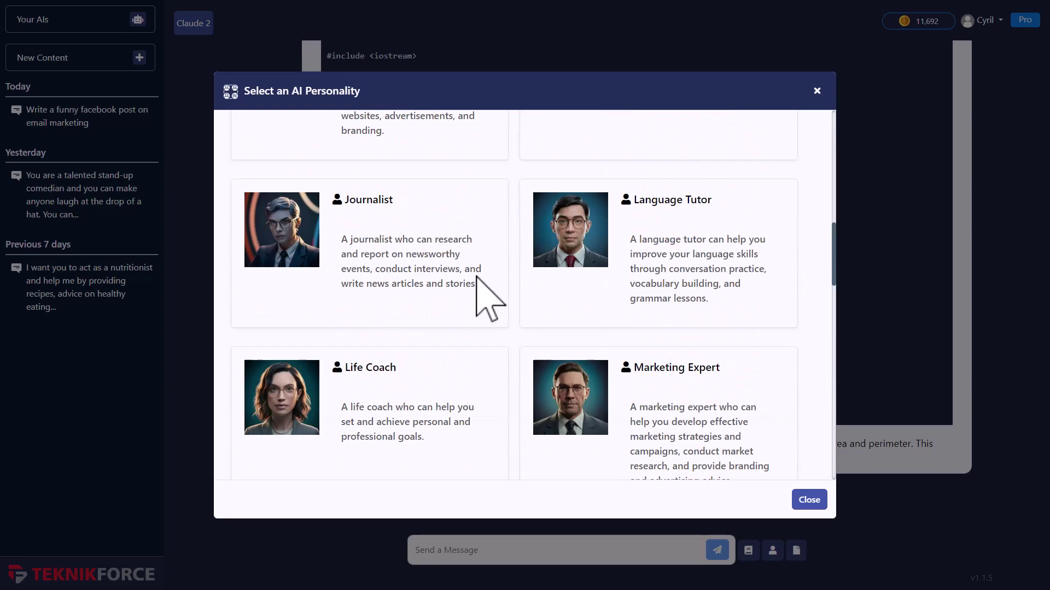
View the blank form for adding a custom AI personality and close the personality selection
{"action": "scroll", "coordinate": [711, 181], "scroll_direction": "up", "scroll_amount": 5}
{"action": "left_click", "coordinate": [787, 131]}
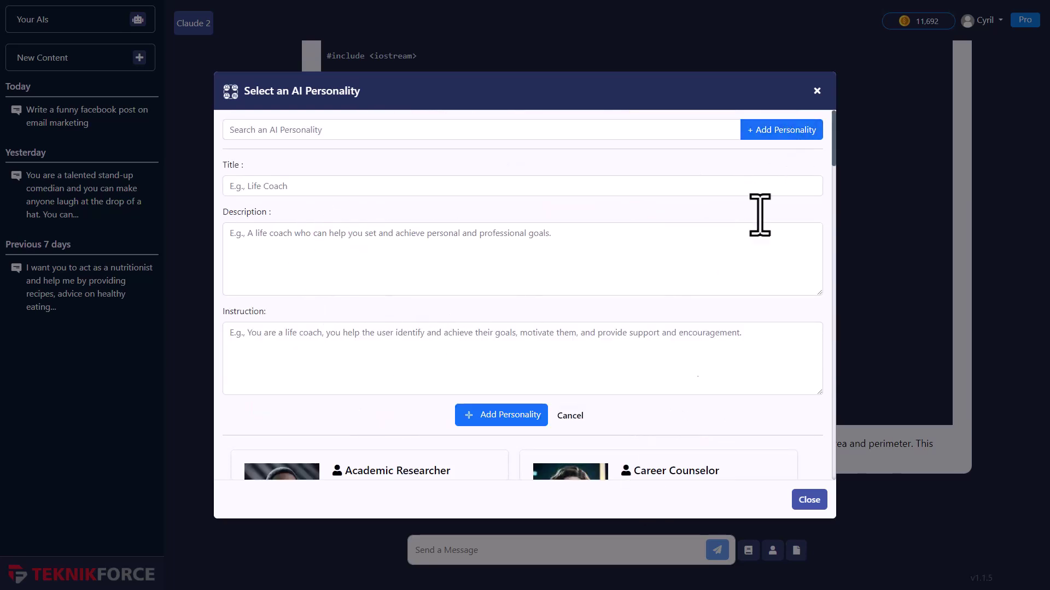
{"action": "left_click", "coordinate": [817, 91]}
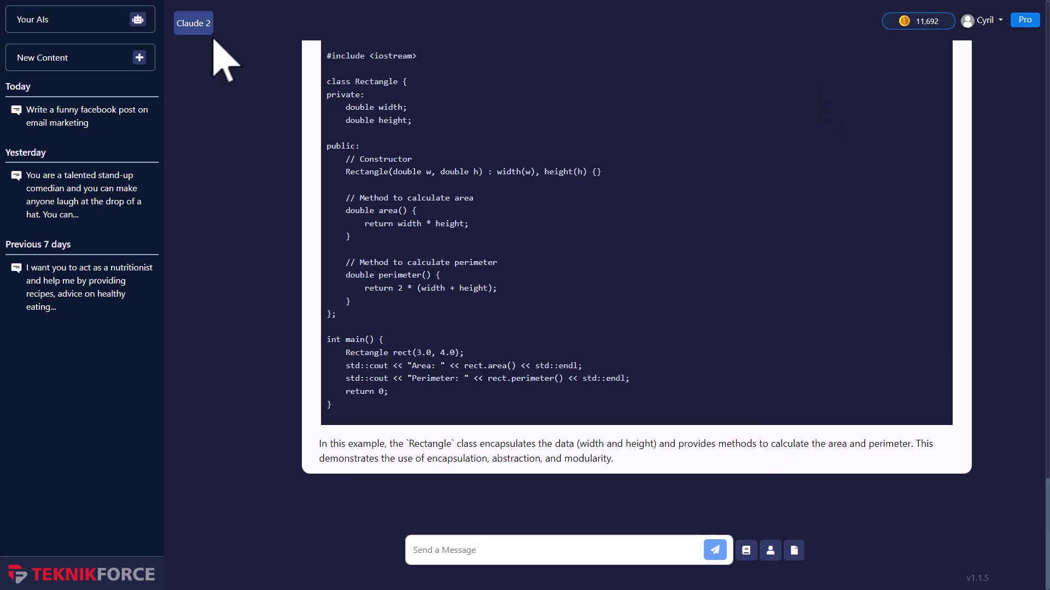
Switch the chat's default AI model from the list of available AIs to GPT 4o Mini
{"action": "left_click", "coordinate": [203, 25]}
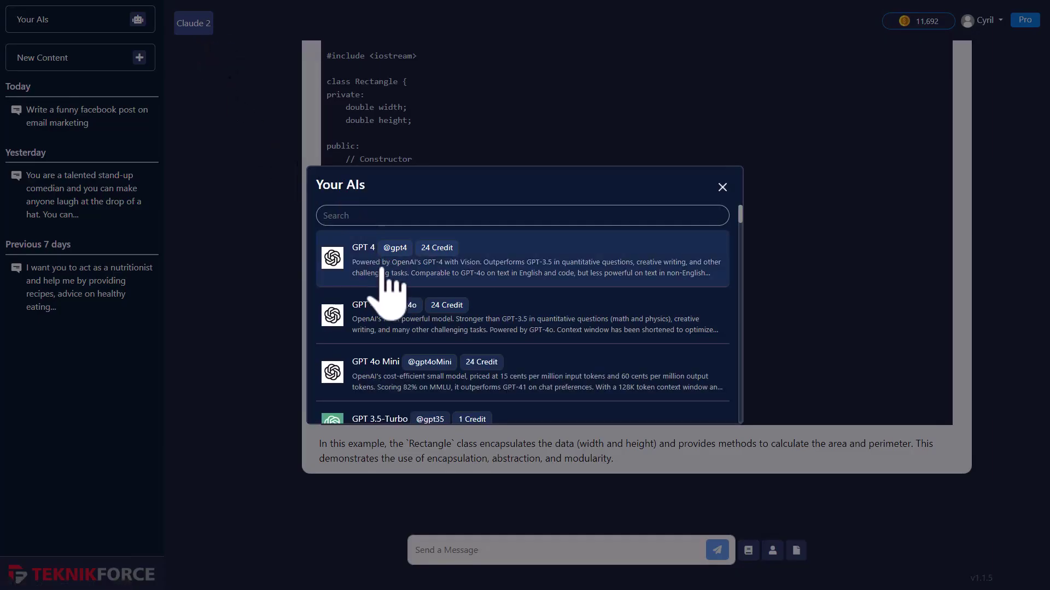
{"action": "scroll", "coordinate": [394, 323], "scroll_direction": "down", "scroll_amount": 6}
{"action": "scroll", "coordinate": [464, 306], "scroll_direction": "up", "scroll_amount": 3}
{"action": "scroll", "coordinate": [470, 306], "scroll_direction": "up", "scroll_amount": 3}
{"action": "left_click", "coordinate": [502, 309]}
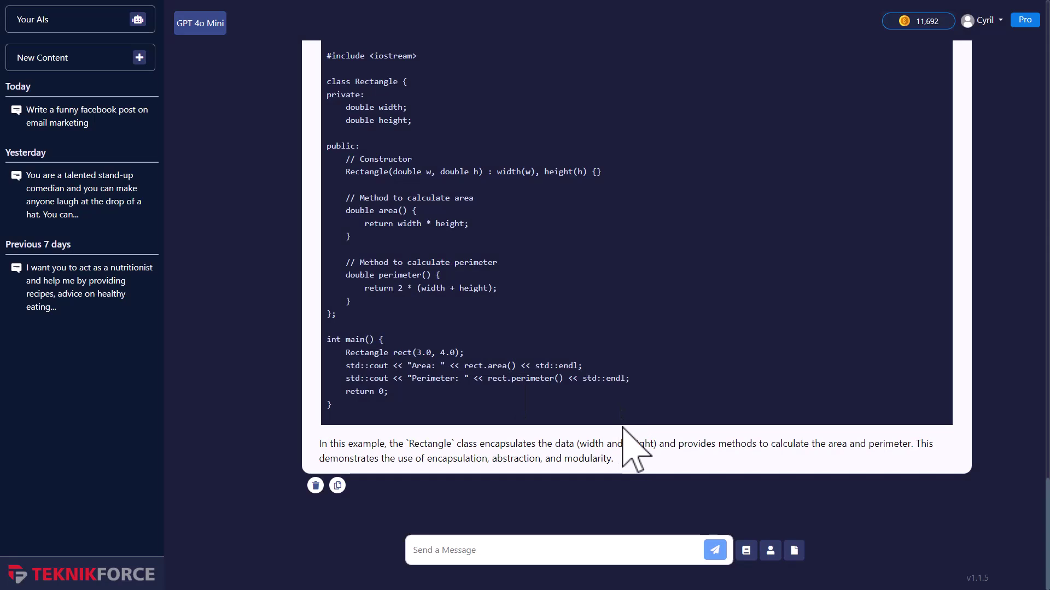
View the document upload dialog and its file selection option, and close it without choosing a file
{"action": "left_click", "coordinate": [793, 551]}
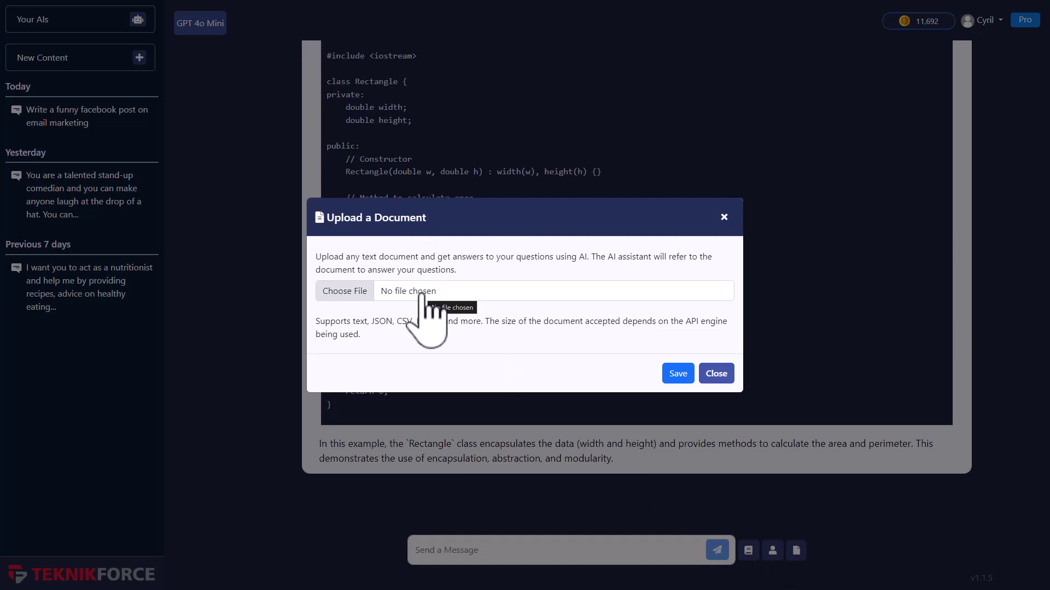
{"action": "key", "text": "Escape"}
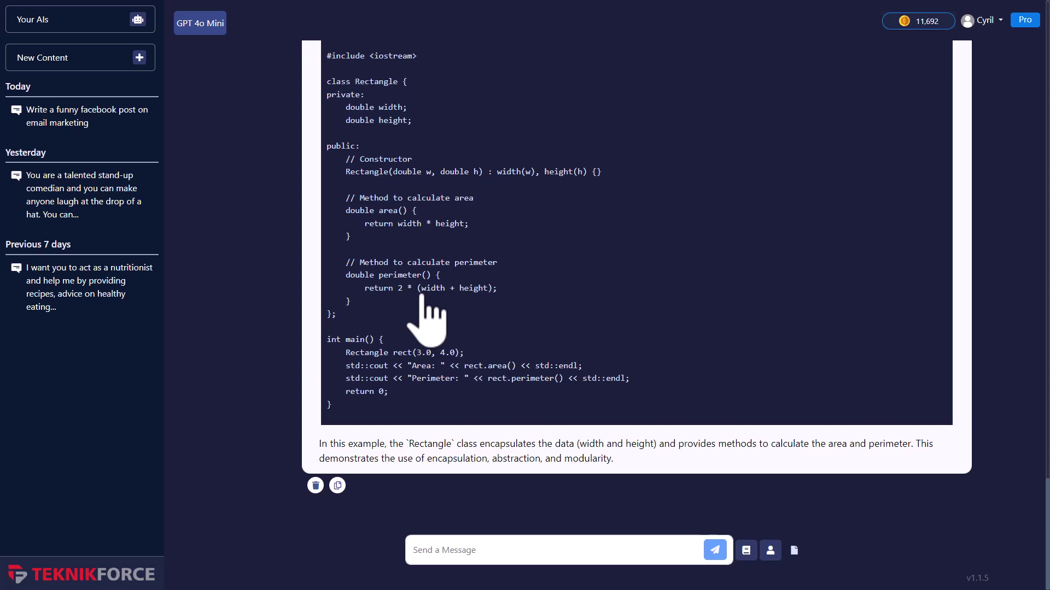
Browse the list of available AI models and close it without changing the default model
{"action": "left_click", "coordinate": [200, 24]}
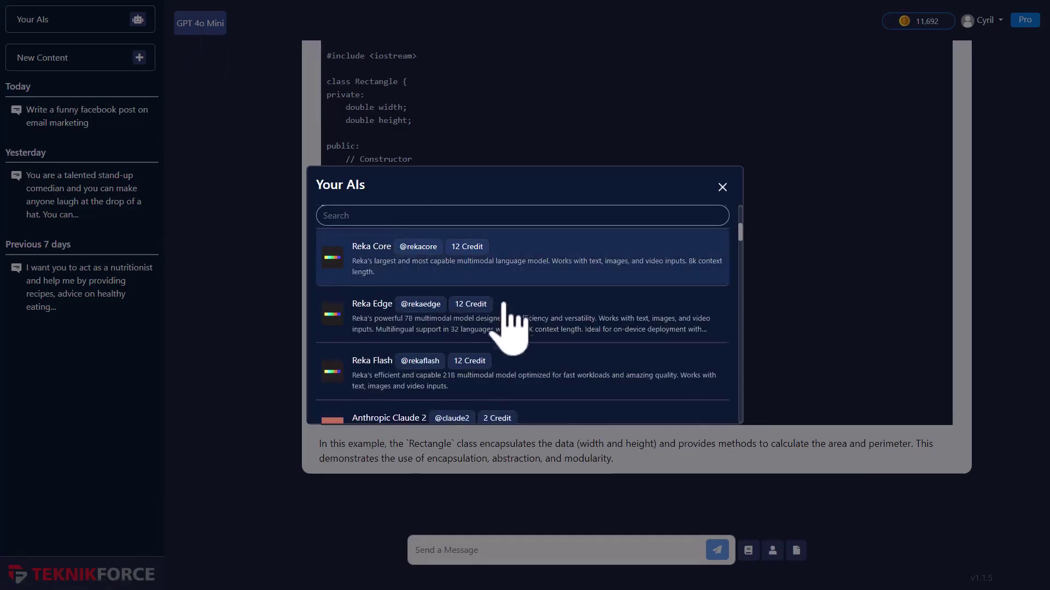
{"action": "scroll", "coordinate": [492, 314], "scroll_direction": "down", "scroll_amount": 10}
{"action": "left_click", "coordinate": [722, 187]}
Switch to the Notepad list of AI Collective uses, highlight entries from blog posts through logos, memes and social images, and return to AiCollective
{"action": "key", "text": "alt+Tab"}
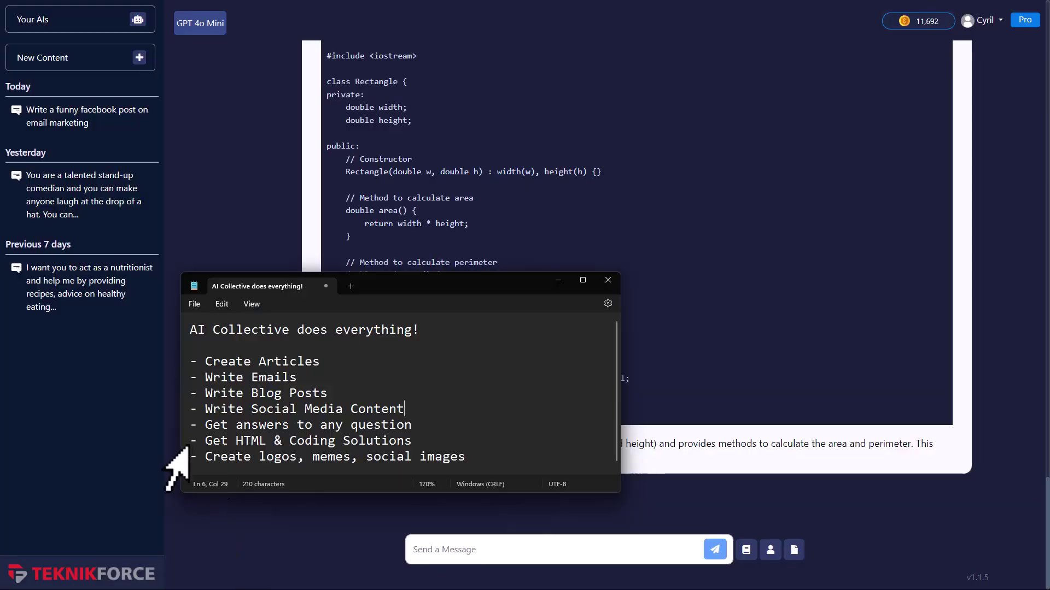
{"action": "left_click", "coordinate": [322, 364]}
{"action": "left_click_drag", "start_coordinate": [323, 363], "coordinate": [313, 395]}
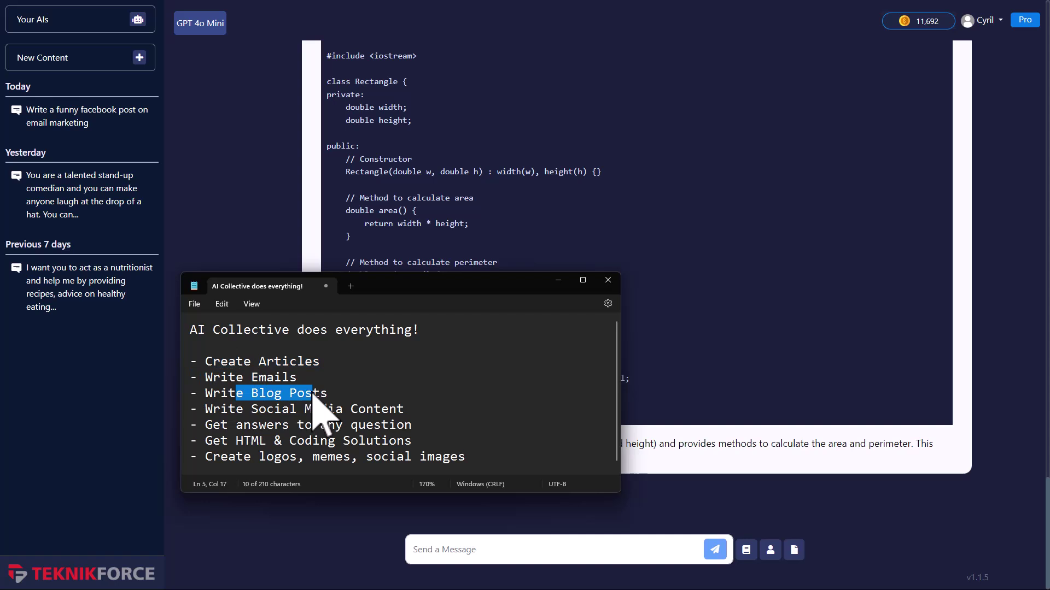
{"action": "mouse_move", "coordinate": [228, 409]}
{"action": "left_mouse_down"}
{"action": "mouse_move", "coordinate": [381, 409]}
{"action": "mouse_move", "coordinate": [405, 422]}
{"action": "mouse_move", "coordinate": [221, 427]}
{"action": "left_mouse_up"}
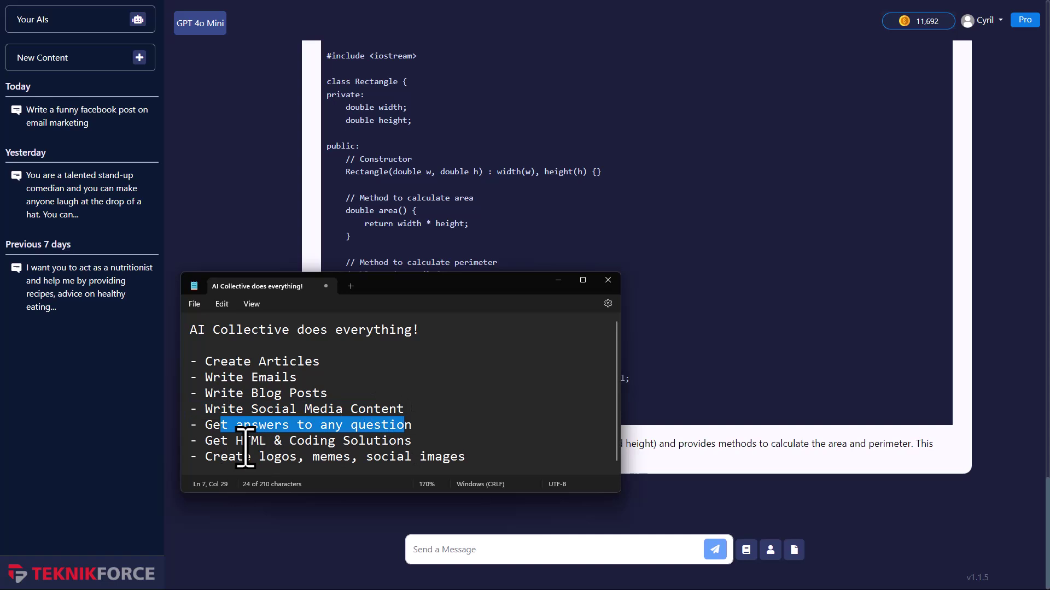
{"action": "left_click_drag", "start_coordinate": [213, 441], "coordinate": [409, 444]}
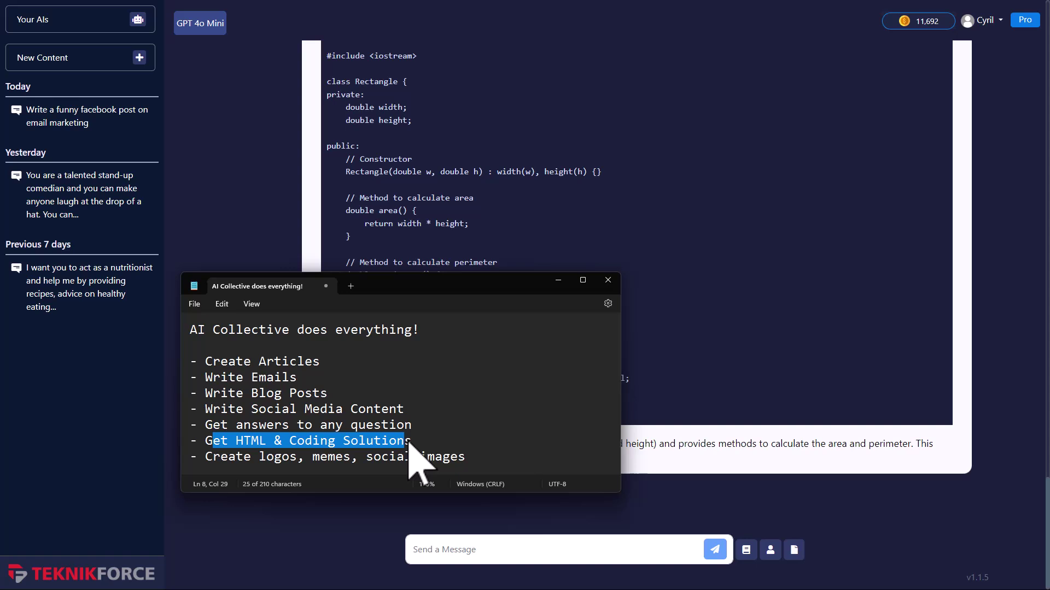
{"action": "left_click_drag", "start_coordinate": [473, 456], "coordinate": [51, 492]}
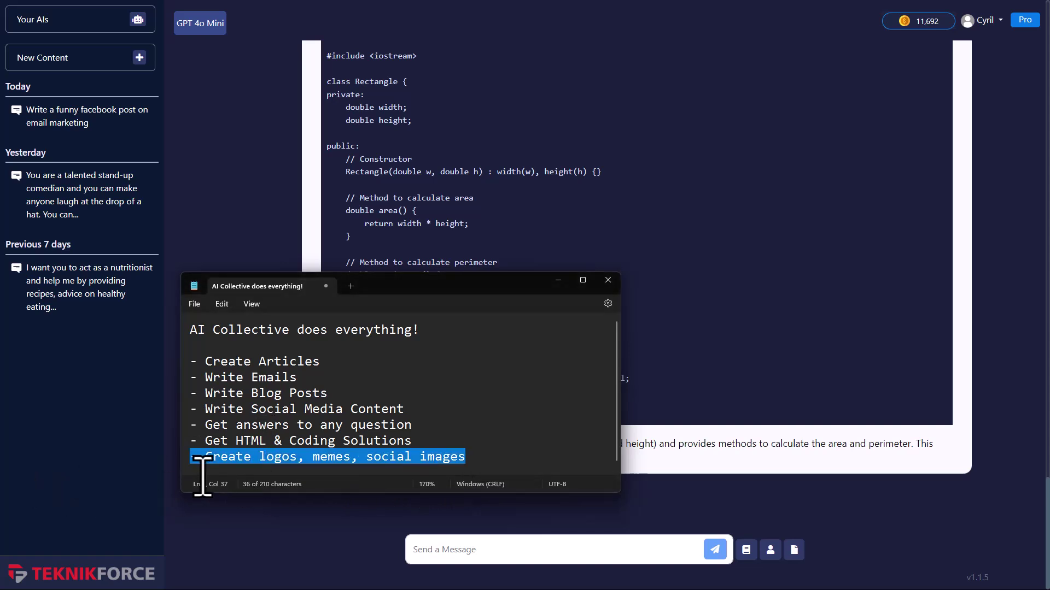
{"action": "left_click", "coordinate": [265, 129]}
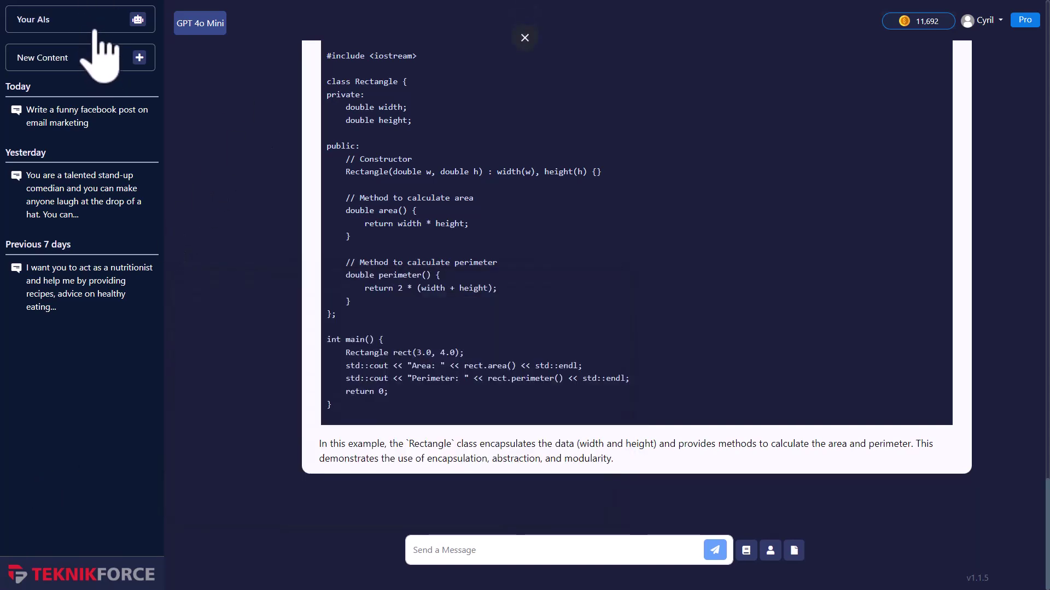
Start new image content and browse the available image generation models and their descriptions
{"action": "left_click", "coordinate": [132, 58]}
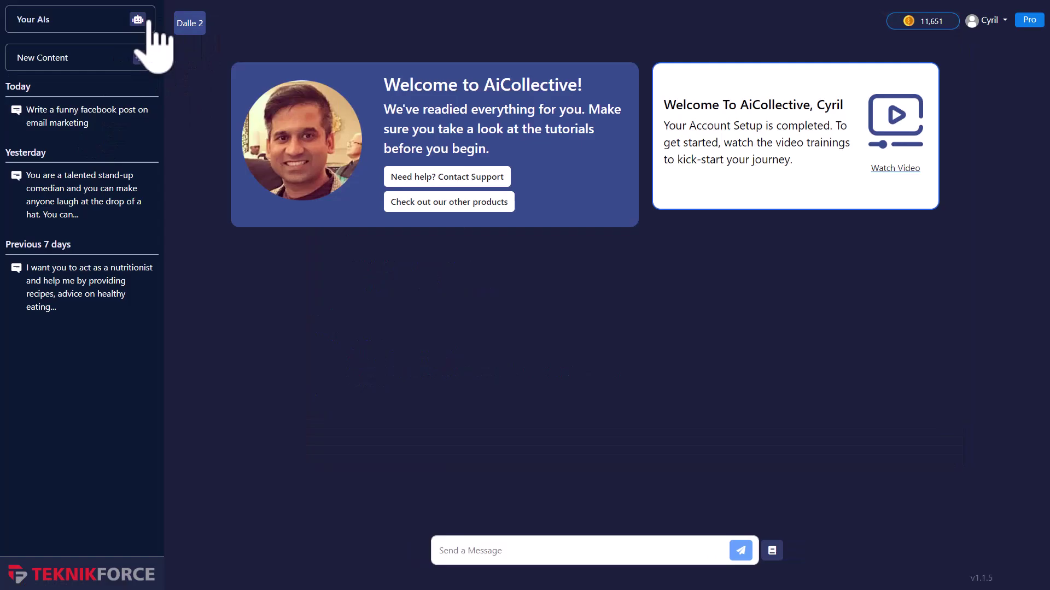
{"action": "left_click", "coordinate": [186, 25]}
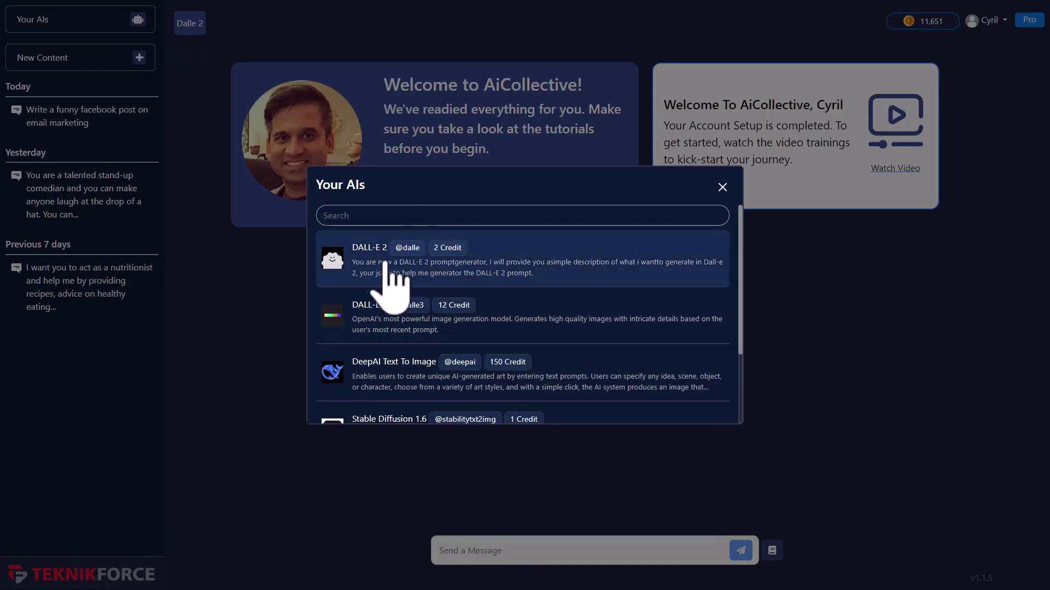
{"action": "scroll", "coordinate": [397, 358], "scroll_direction": "down", "scroll_amount": 1}
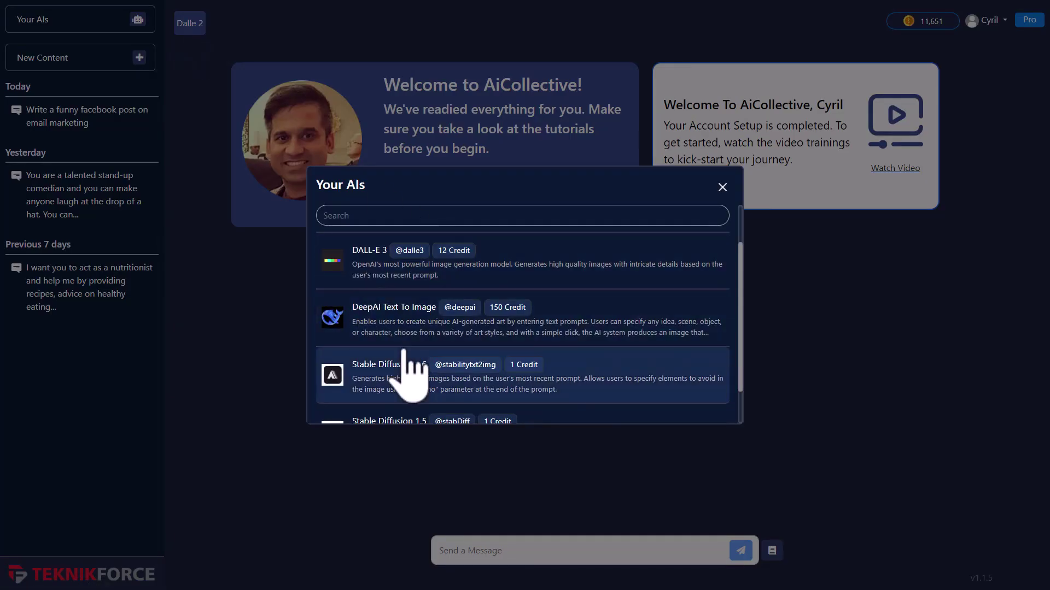
{"action": "scroll", "coordinate": [418, 336], "scroll_direction": "down", "scroll_amount": 1}
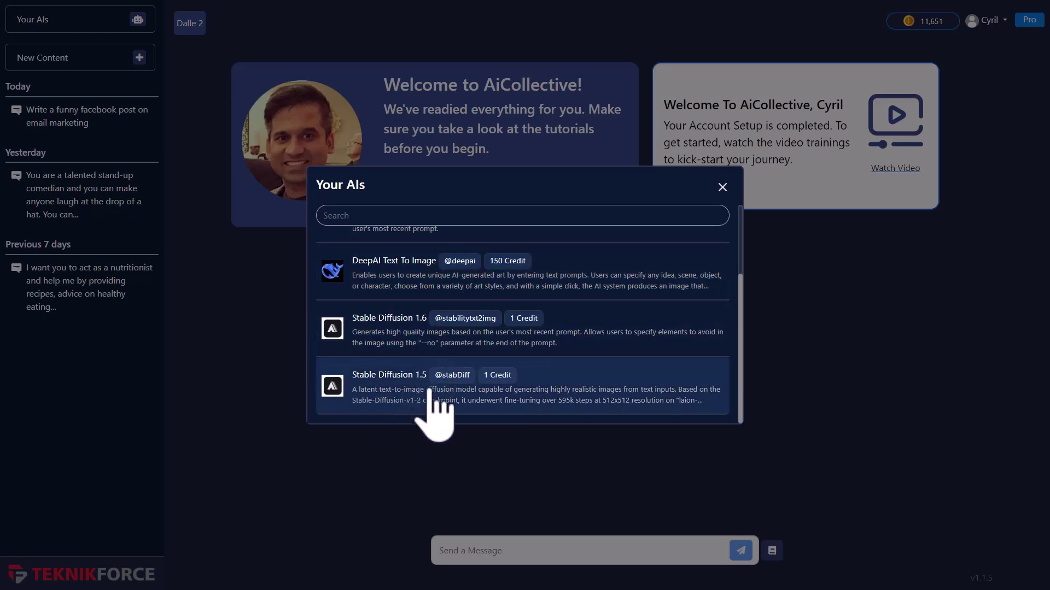
{"action": "scroll", "coordinate": [427, 345], "scroll_direction": "up", "scroll_amount": 1}
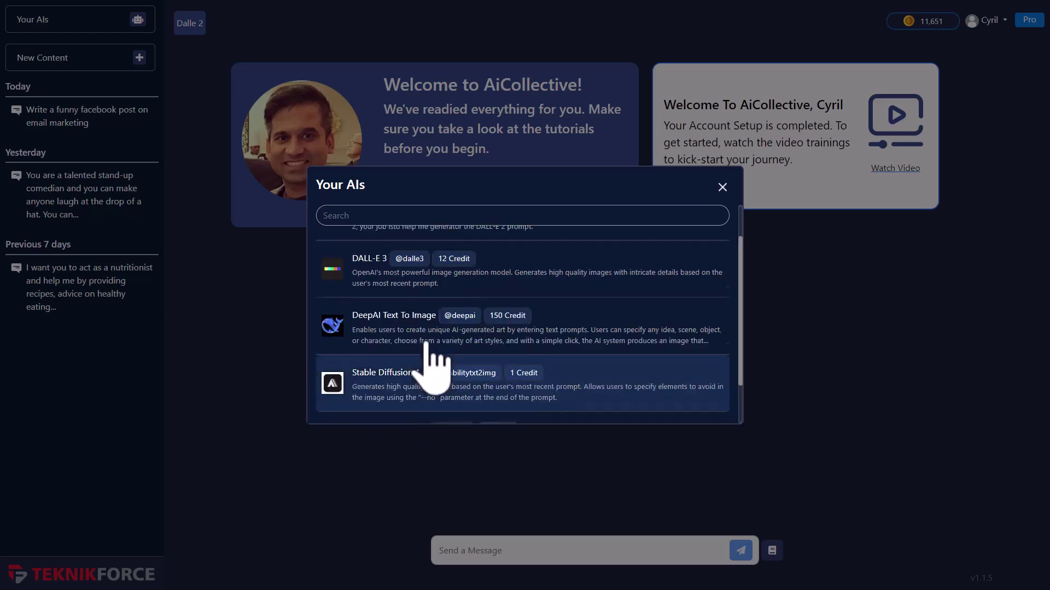
{"action": "scroll", "coordinate": [435, 366], "scroll_direction": "up", "scroll_amount": 1}
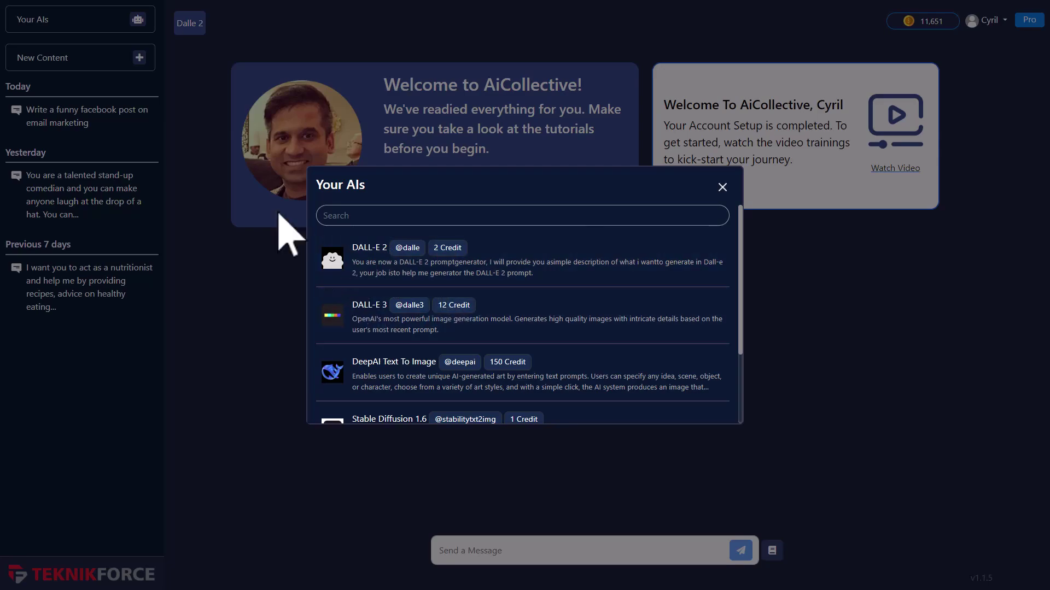
Select DALL-E 3 and generate an image from the prompt "Man sitting on the beach watching the sunset, he has a laptop in front of him."
{"action": "left_click", "coordinate": [203, 36]}
{"action": "left_click", "coordinate": [200, 30]}
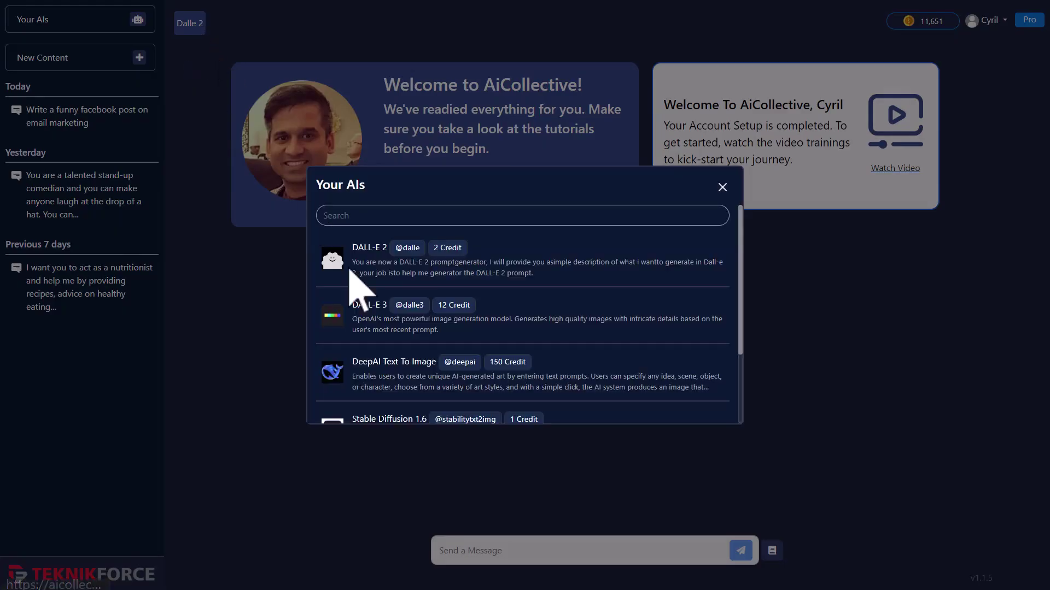
{"action": "left_click", "coordinate": [407, 318]}
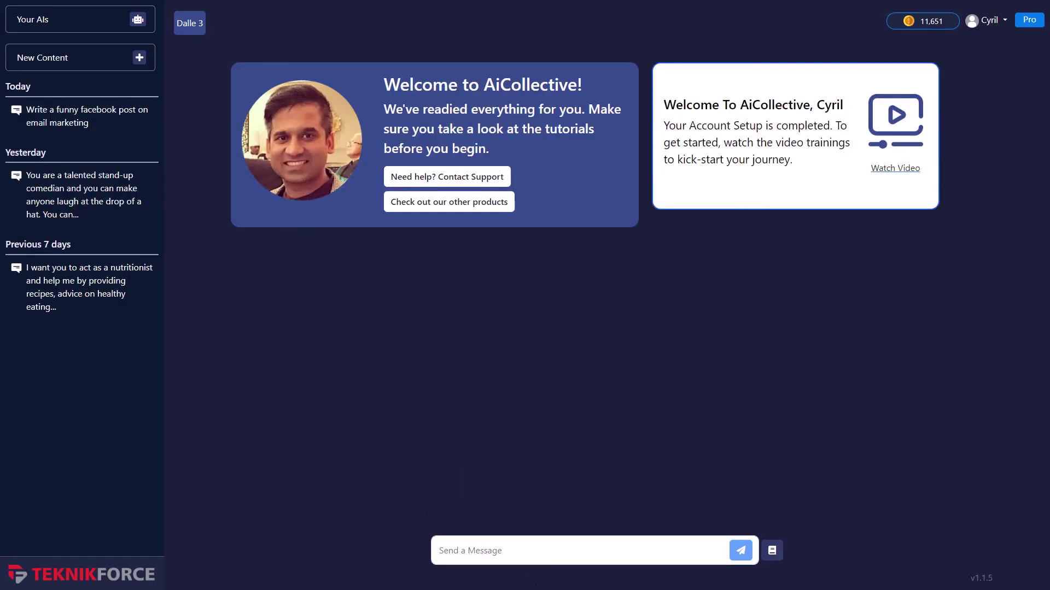
{"action": "left_click", "coordinate": [527, 545]}
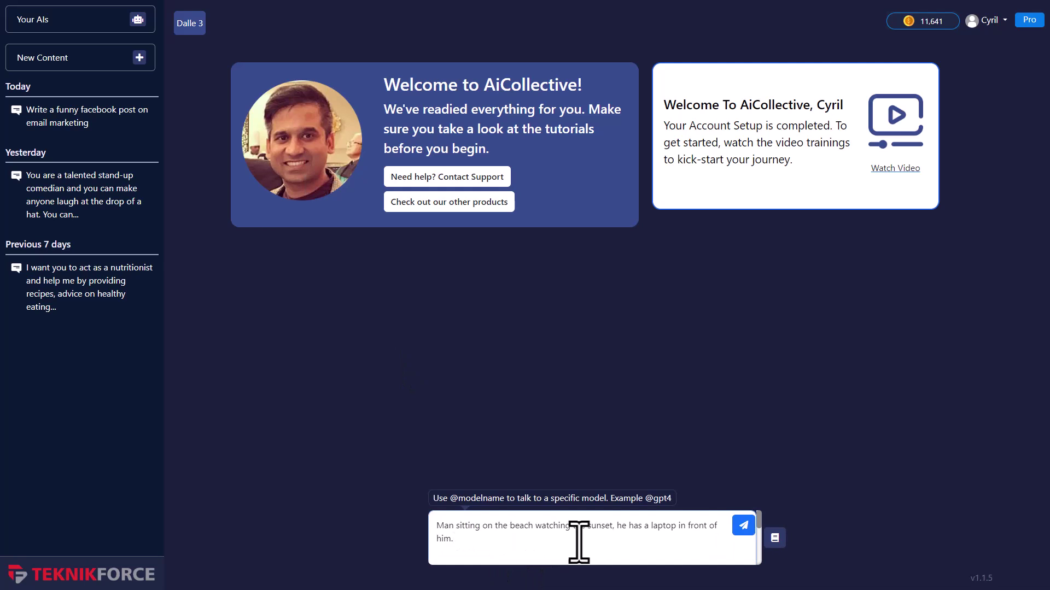
{"action": "left_click", "coordinate": [744, 526]}
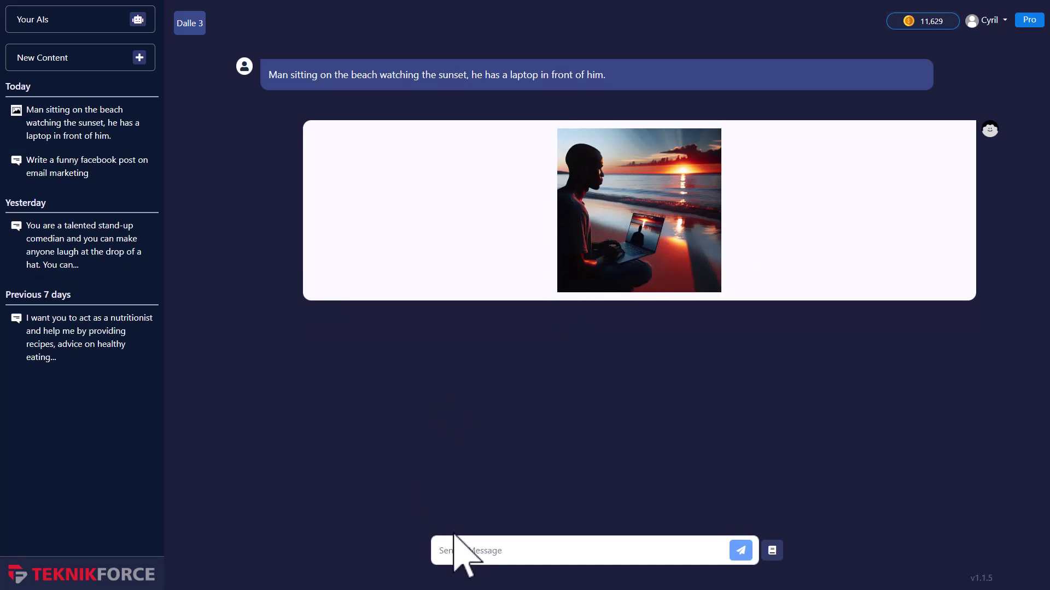
Switch the chat's image model to Stable Diffusion 1.6 from the list of available AIs
{"action": "left_click", "coordinate": [189, 24]}
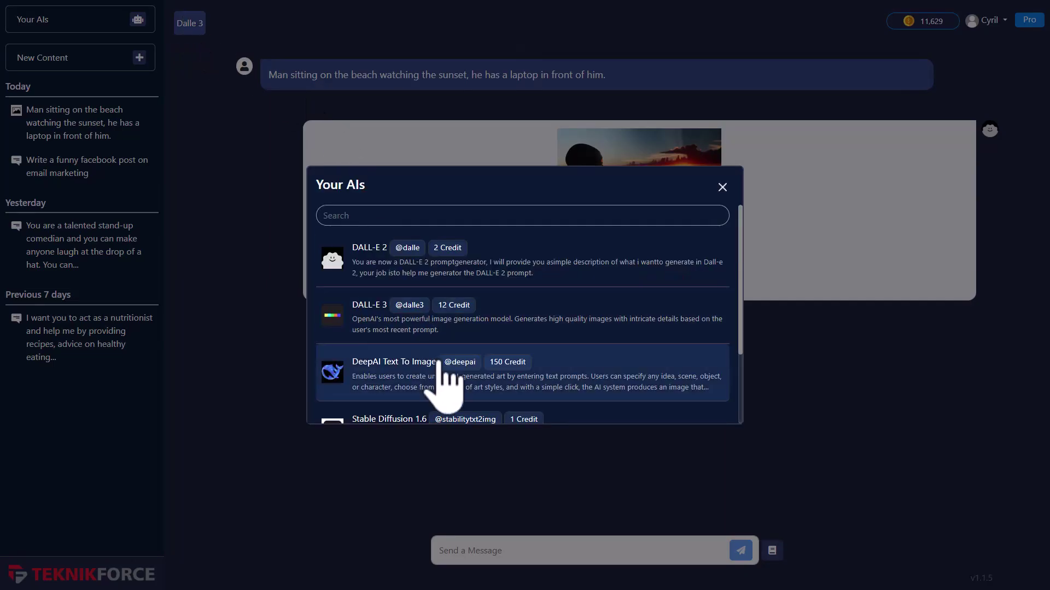
{"action": "scroll", "coordinate": [443, 377], "scroll_direction": "down", "scroll_amount": 1}
{"action": "scroll", "coordinate": [440, 383], "scroll_direction": "down", "scroll_amount": 1}
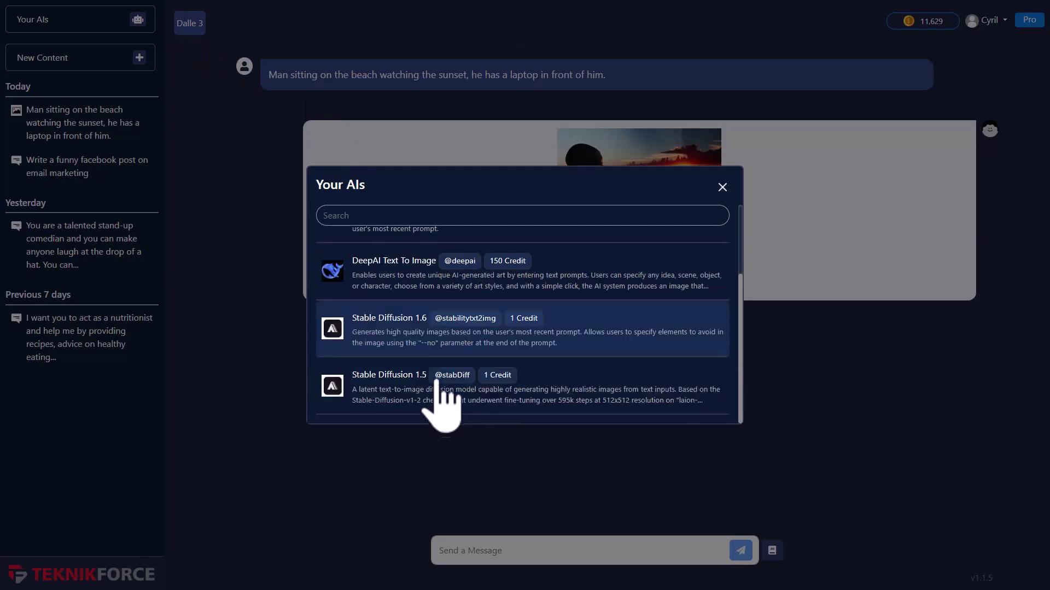
{"action": "left_click", "coordinate": [428, 340]}
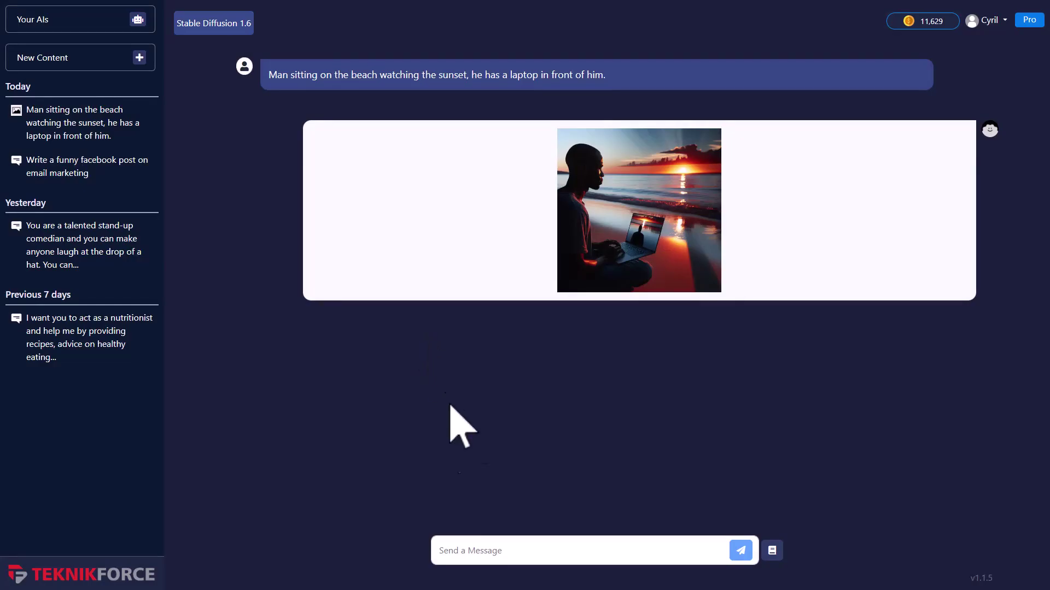
Generate another image with the prompt "Man sitting on the beach watching the sunset, he has a laptop in front of him."
{"action": "left_click", "coordinate": [476, 537]}
{"action": "type", "text": "Man sitting on the beach watching the sunset, he has a laptop in front of him."}
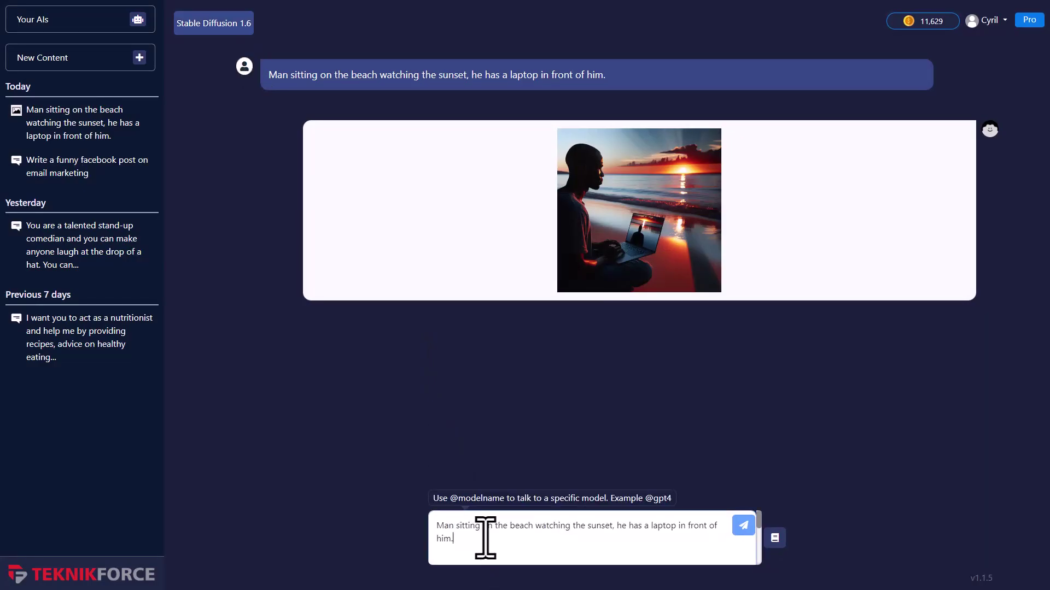
{"action": "left_click", "coordinate": [743, 525]}
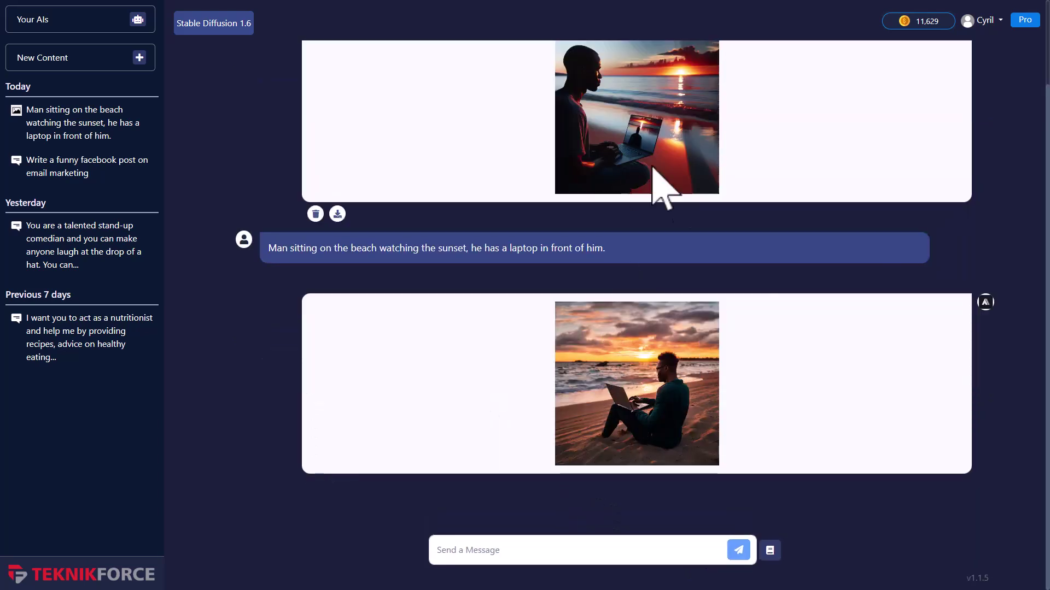
Compare the DALL-E 3 and Stable Diffusion 1.6 beach images, and view the context options of the Stable Diffusion image
{"action": "scroll", "coordinate": [657, 422], "scroll_direction": "up", "scroll_amount": 2}
{"action": "scroll", "coordinate": [633, 434], "scroll_direction": "down", "scroll_amount": 1}
{"action": "right_click", "coordinate": [637, 415]}
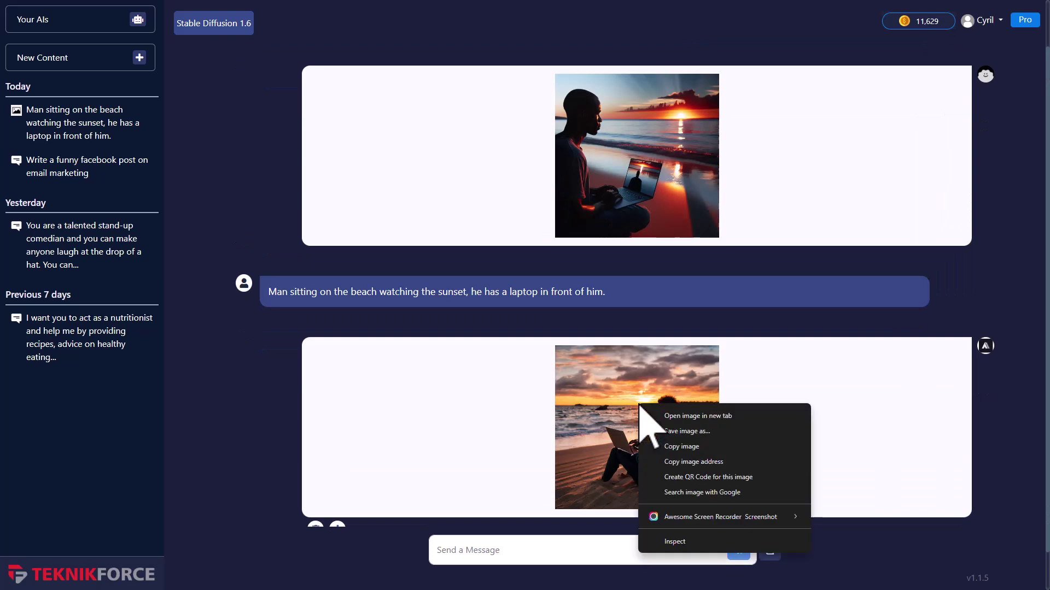
{"action": "left_click", "coordinate": [509, 449]}
{"action": "scroll", "coordinate": [437, 448], "scroll_direction": "down", "scroll_amount": 1}
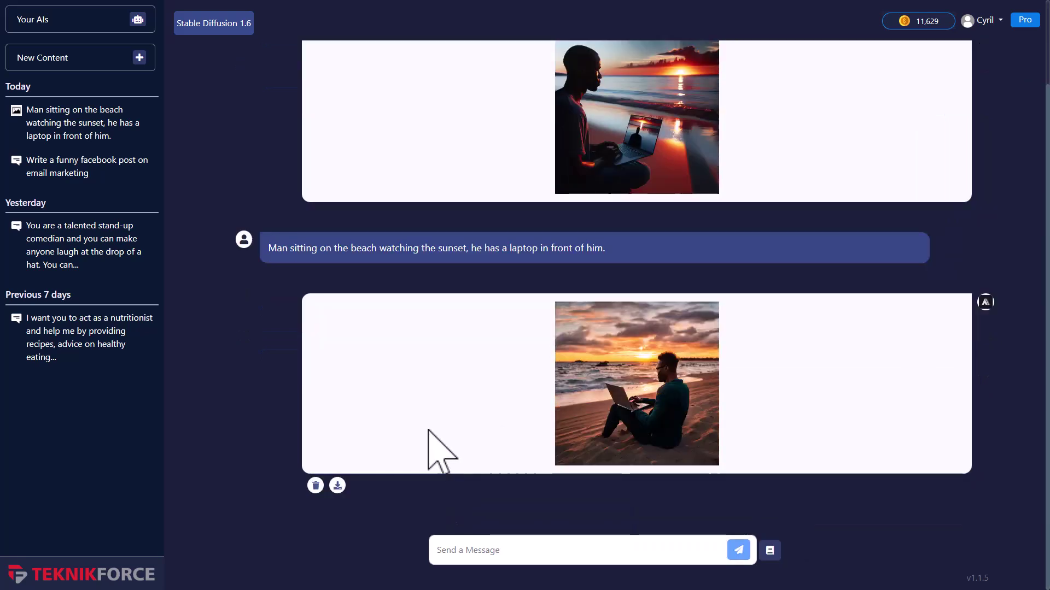
{"action": "scroll", "coordinate": [426, 421], "scroll_direction": "up", "scroll_amount": 2}
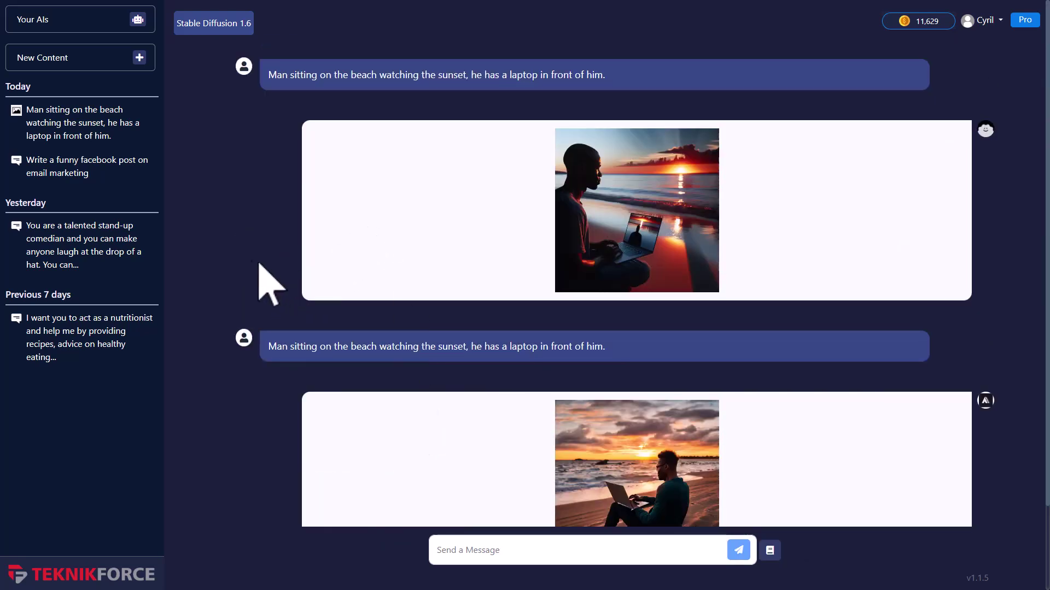
{"action": "scroll", "coordinate": [535, 293], "scroll_direction": "down", "scroll_amount": 2}
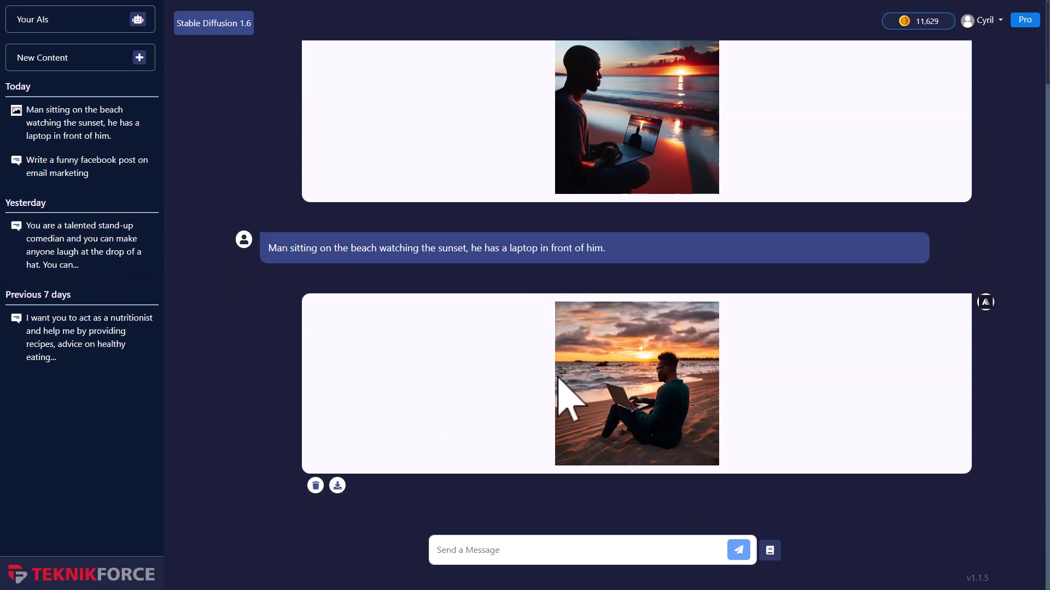
{"action": "scroll", "coordinate": [525, 366], "scroll_direction": "up", "scroll_amount": 2}
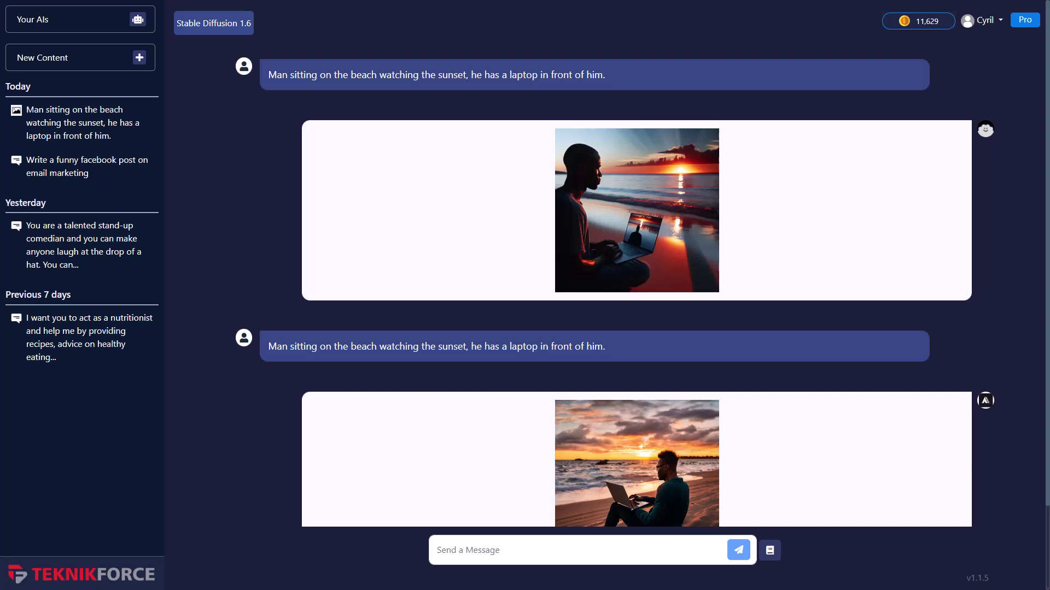
{"action": "mouse_move", "coordinate": [672, 290]}
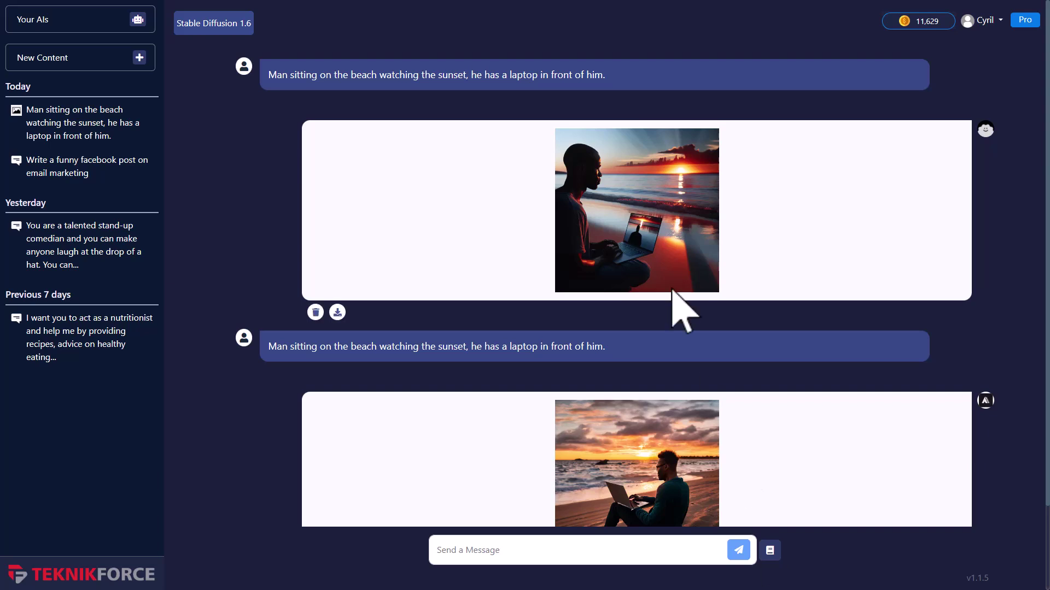